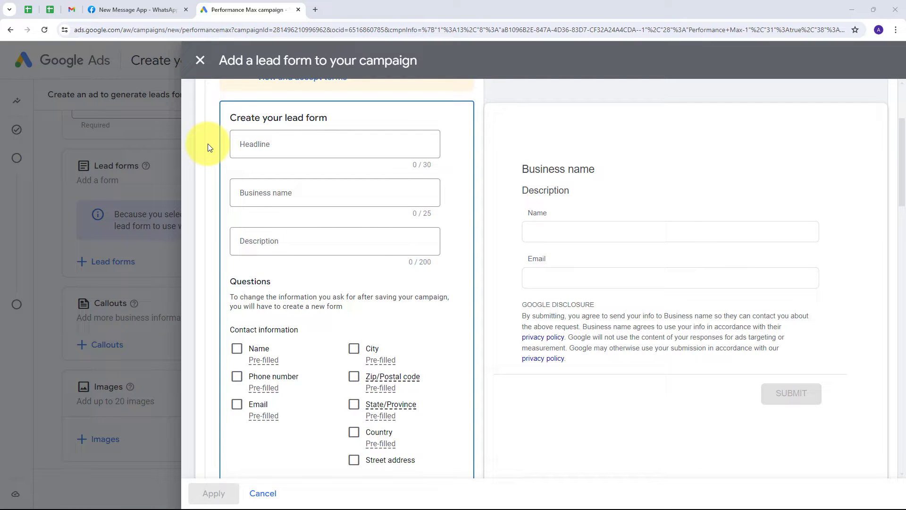
Step: Switch to the 'New Message App - WhatsApp' tab with the Meta for Developers API Setup page
{"action": "left_click", "coordinate": [107, 5]}
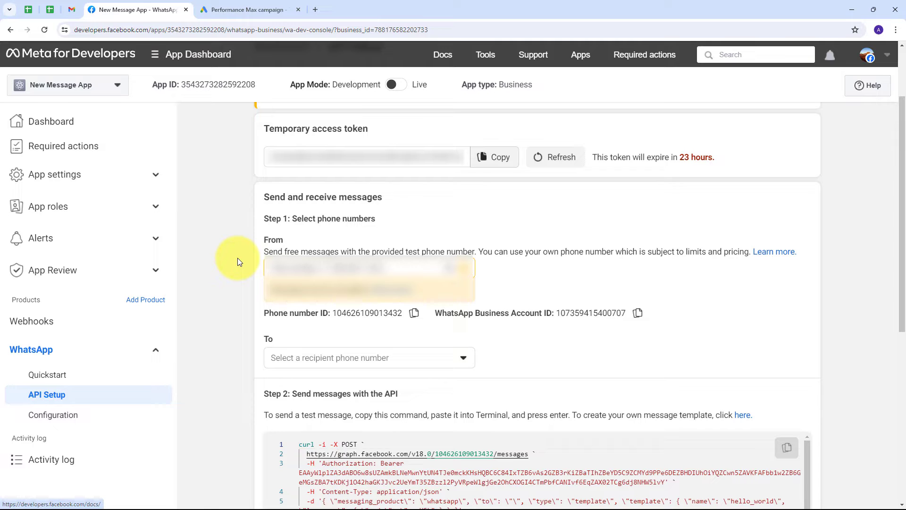
Step: Return to the Performance Max campaign tab, then start a fresh browser tab
{"action": "left_click", "coordinate": [236, 9]}
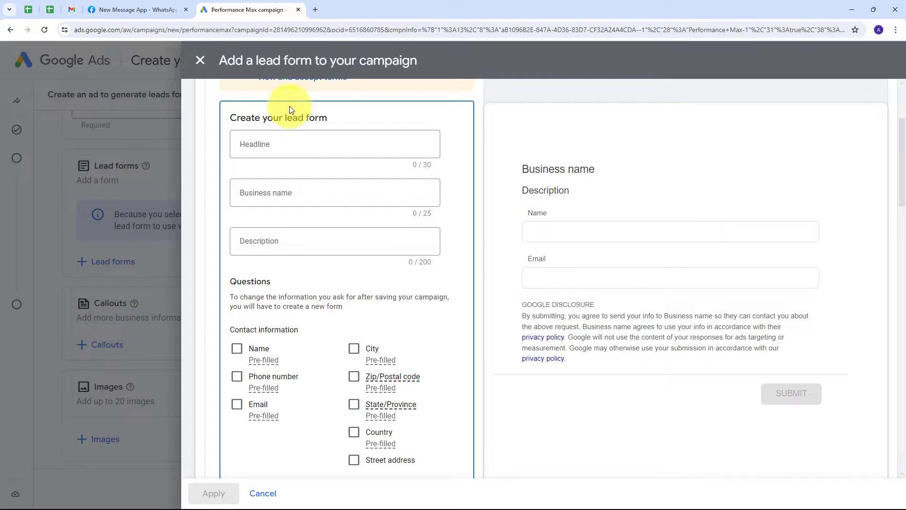
{"action": "left_click", "coordinate": [316, 10]}
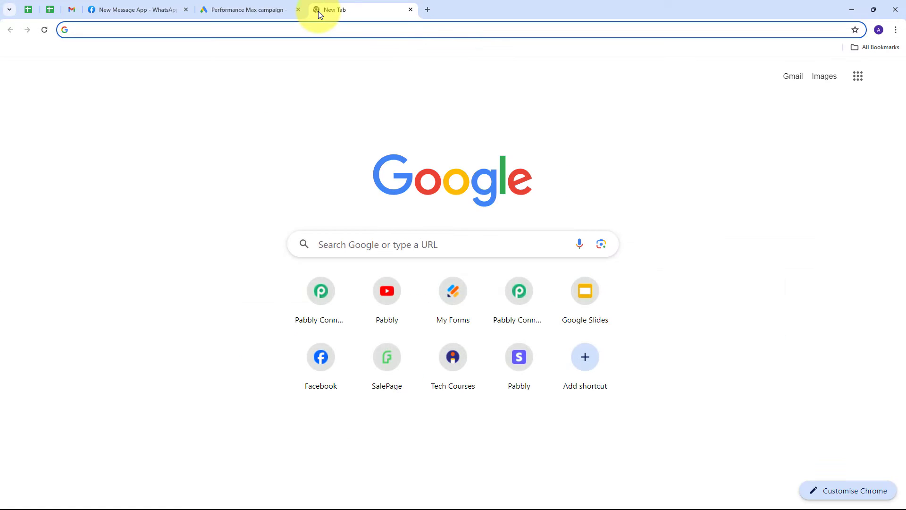
Step: Load pabbly.com/connect in the new tab and go to the Pabbly sign-in
{"action": "type", "text": "pabbly.com/"}
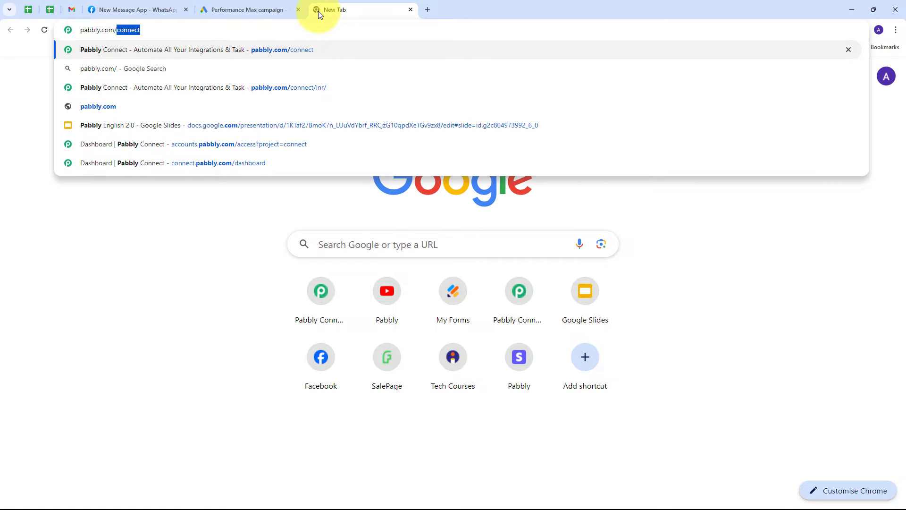
{"action": "key", "text": "Return"}
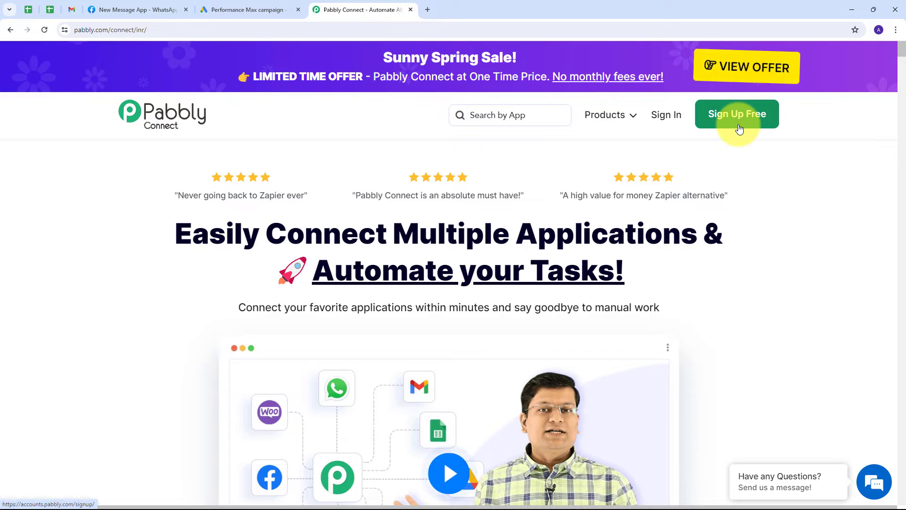
{"action": "left_click", "coordinate": [660, 125]}
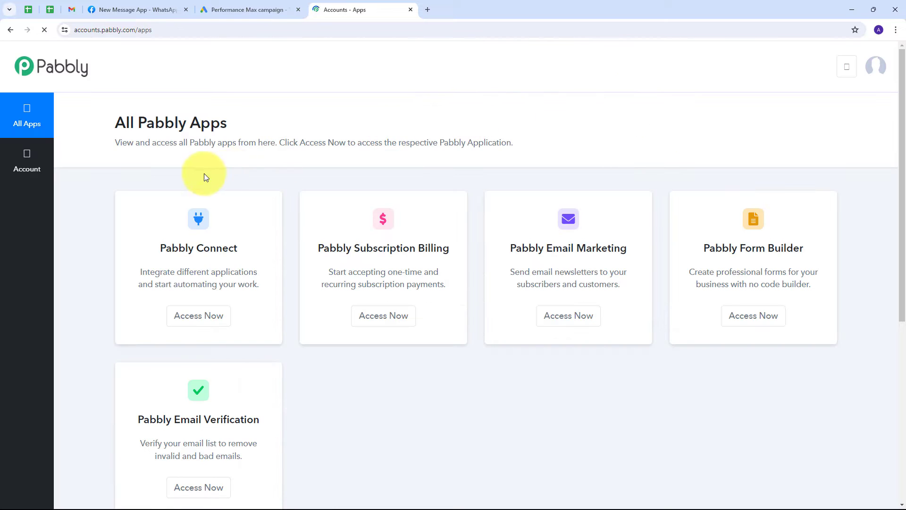
Step: Launch Pabbly Connect via Access Now on the All Pabbly Apps page
{"action": "scroll", "coordinate": [161, 241], "scroll_direction": "down", "scroll_amount": 1}
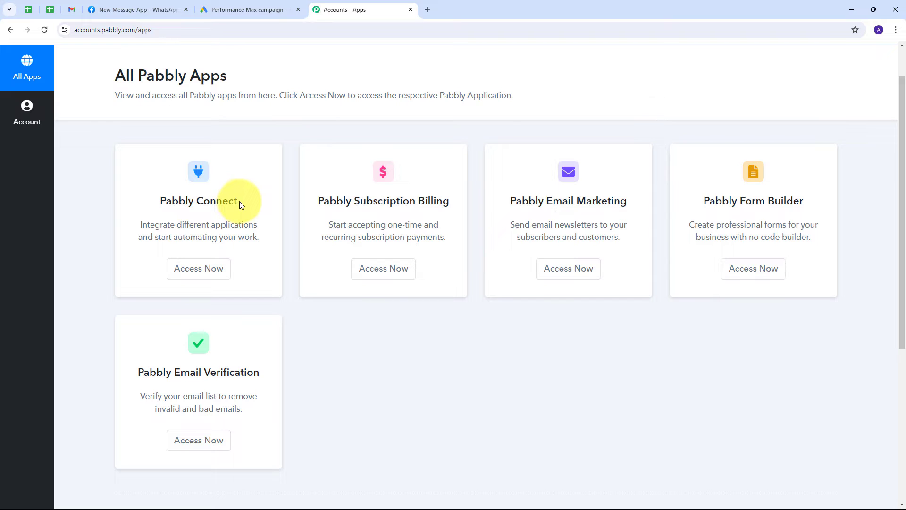
{"action": "left_click", "coordinate": [210, 274]}
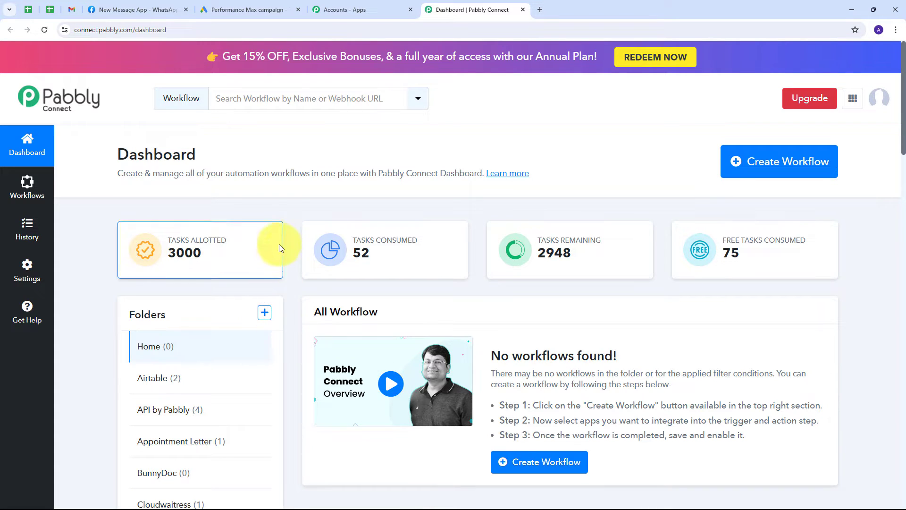
Step: Create the workflow 'Send WhatsApp Message for New Google Ads Leads' in the Google Ads folder
{"action": "left_click", "coordinate": [767, 175]}
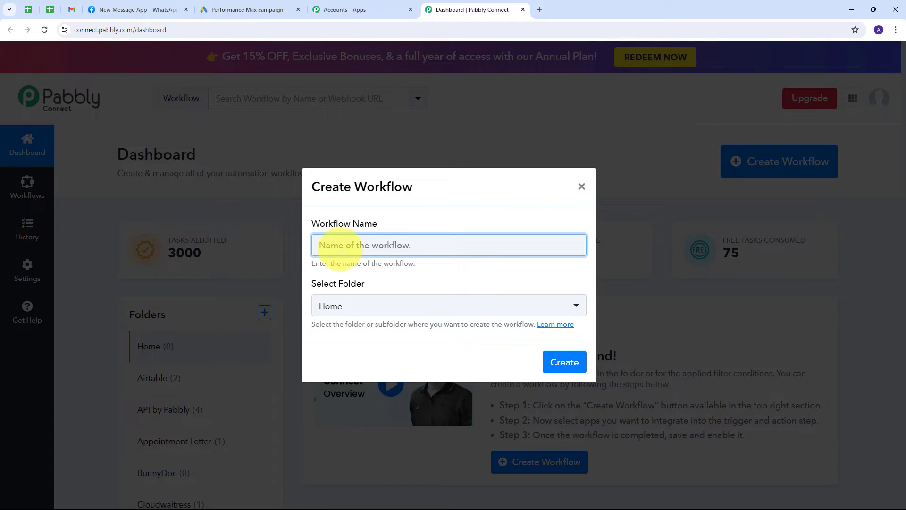
{"action": "type", "text": "Send WhatsApp Message for New Google Ads Leads"}
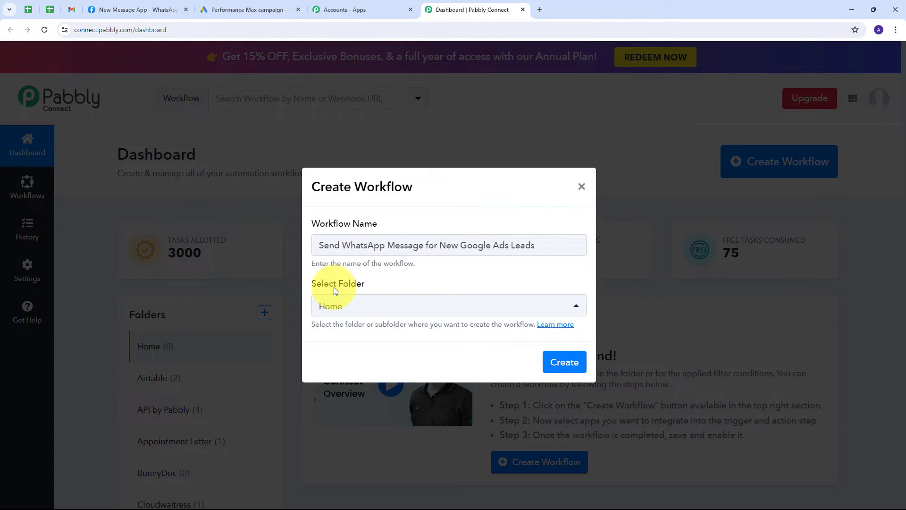
{"action": "left_click", "coordinate": [471, 306]}
{"action": "scroll", "coordinate": [395, 182], "scroll_direction": "down", "scroll_amount": 3}
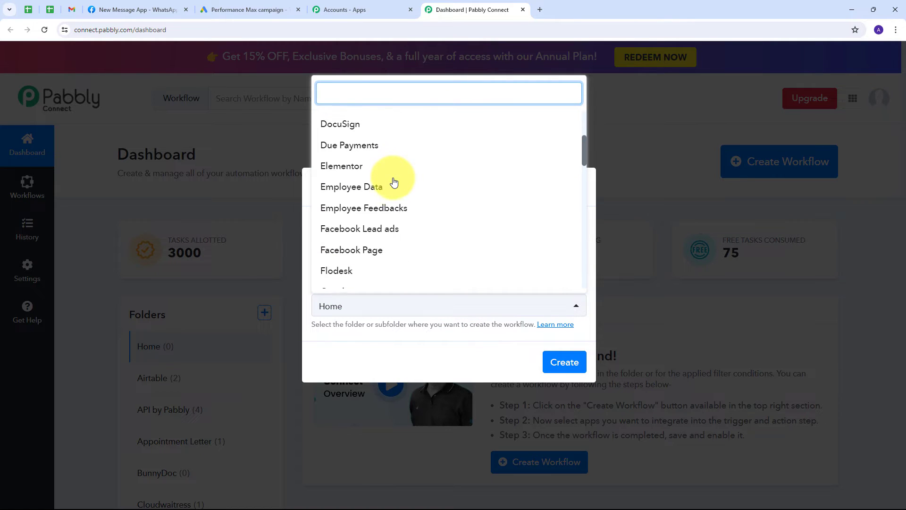
{"action": "scroll", "coordinate": [394, 182], "scroll_direction": "down", "scroll_amount": 2}
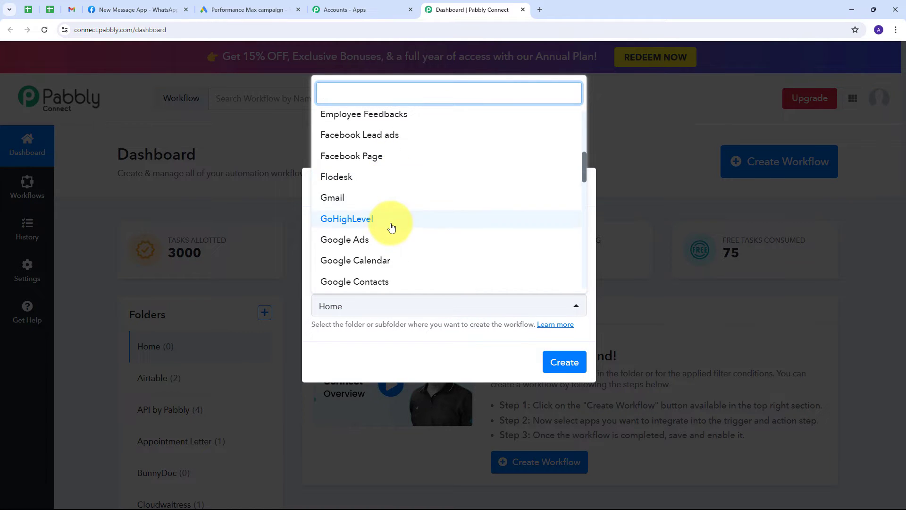
{"action": "scroll", "coordinate": [392, 228], "scroll_direction": "down", "scroll_amount": 1}
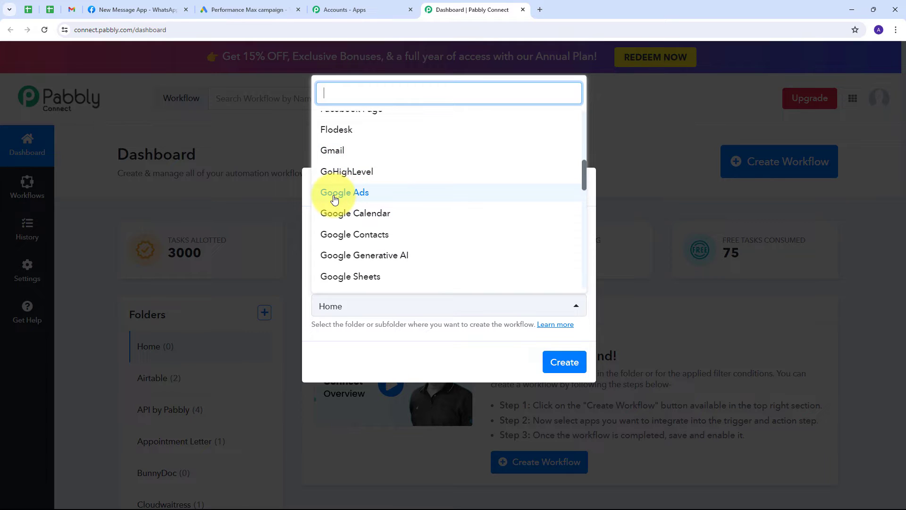
{"action": "left_click", "coordinate": [354, 198]}
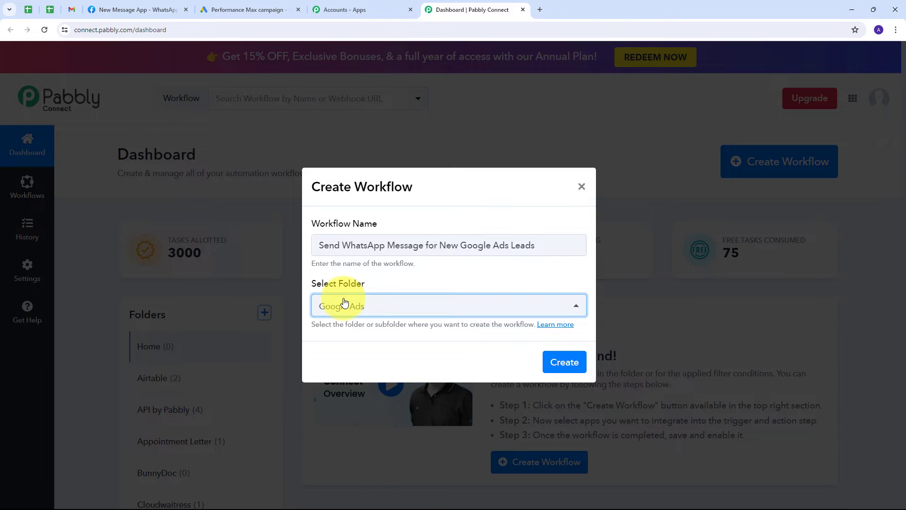
{"action": "left_click", "coordinate": [563, 362]}
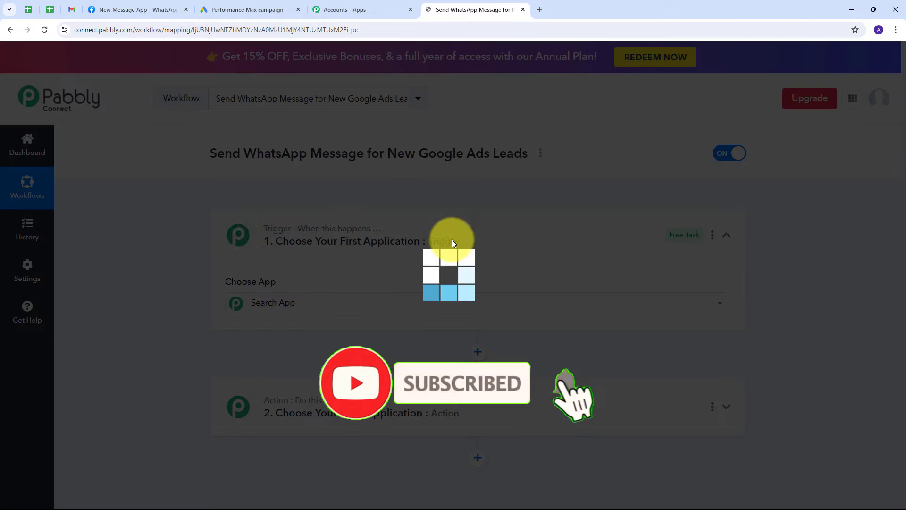
Step: Search 'Google ads' and select Google Ads as the trigger app
{"action": "scroll", "coordinate": [165, 229], "scroll_direction": "down", "scroll_amount": 3}
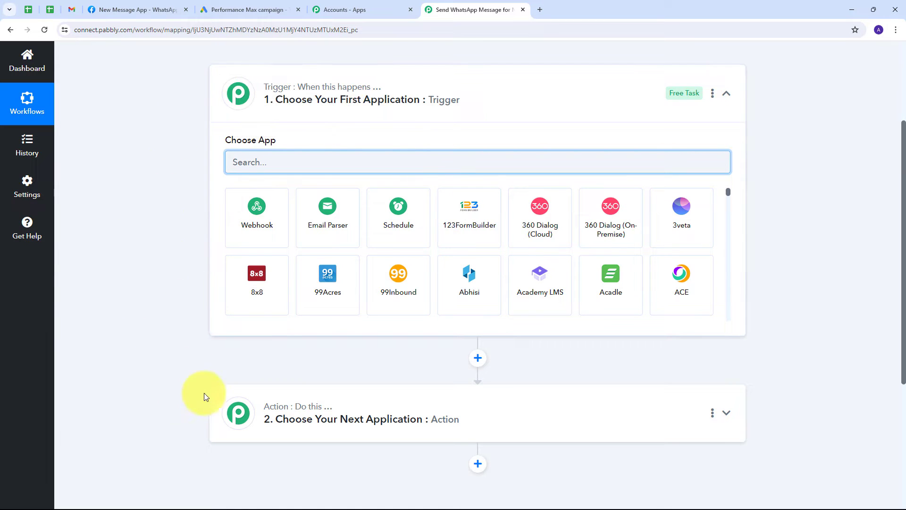
{"action": "mouse_move", "coordinate": [280, 89]}
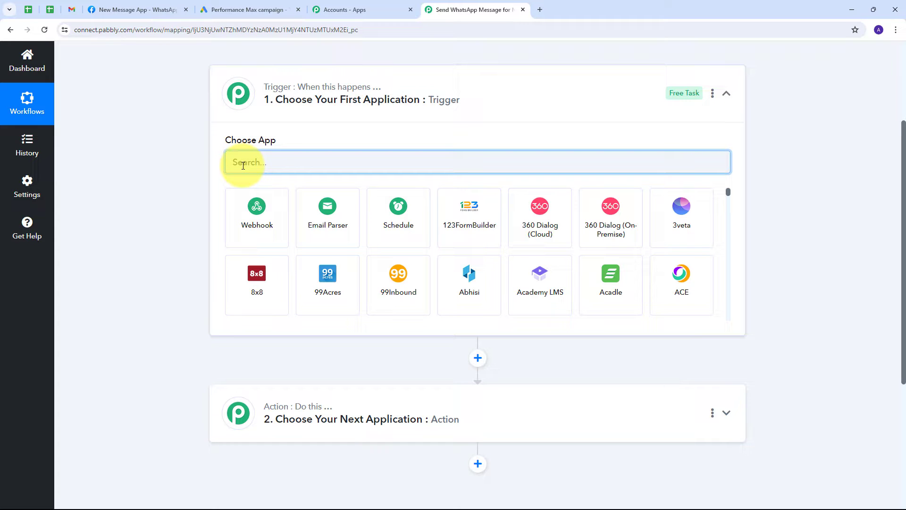
{"action": "type", "text": "Google ads"}
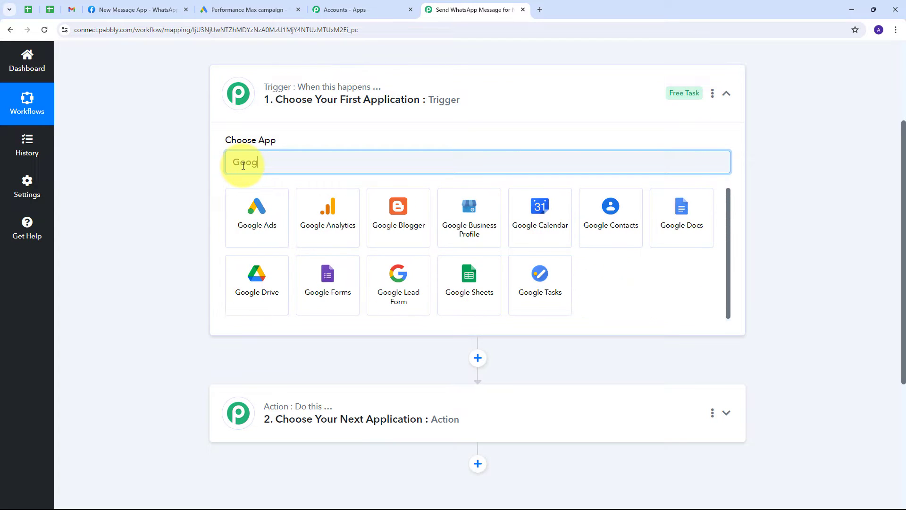
{"action": "left_click", "coordinate": [257, 208]}
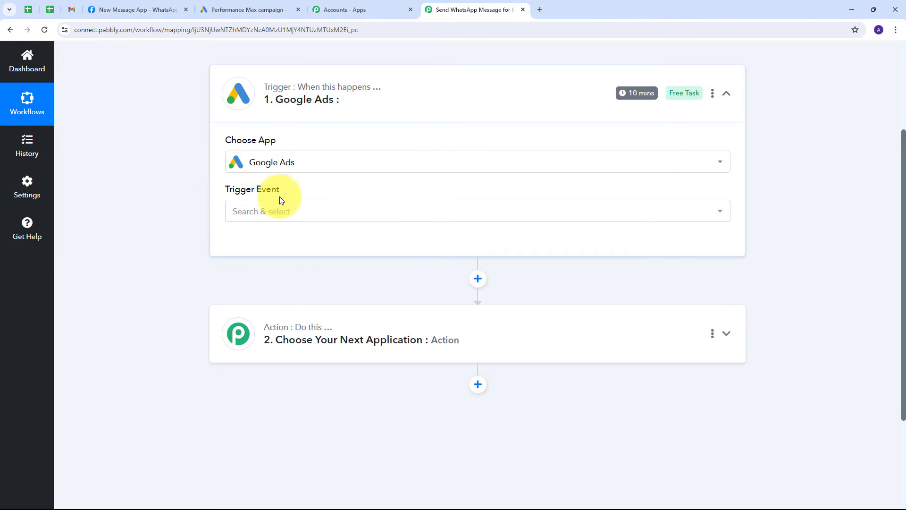
Step: Set the trigger event to New Lead Form Entry
{"action": "left_click", "coordinate": [462, 210]}
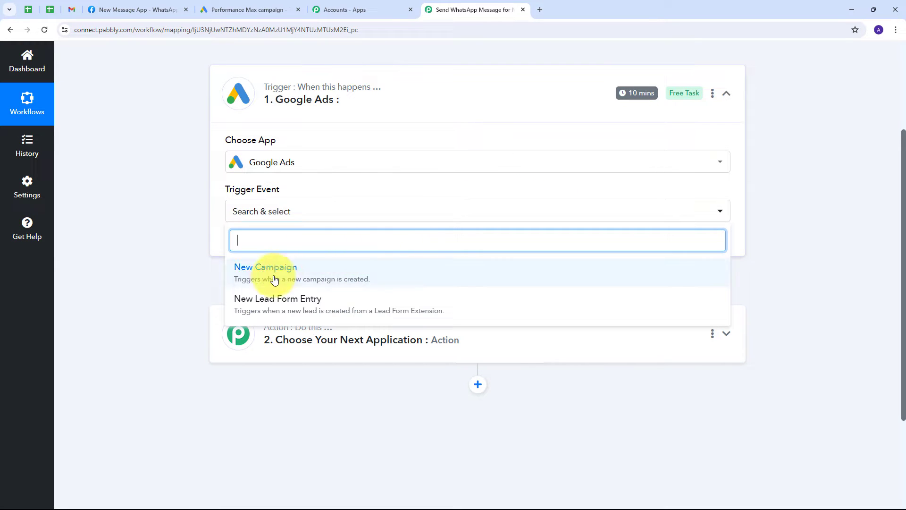
{"action": "left_click", "coordinate": [277, 305]}
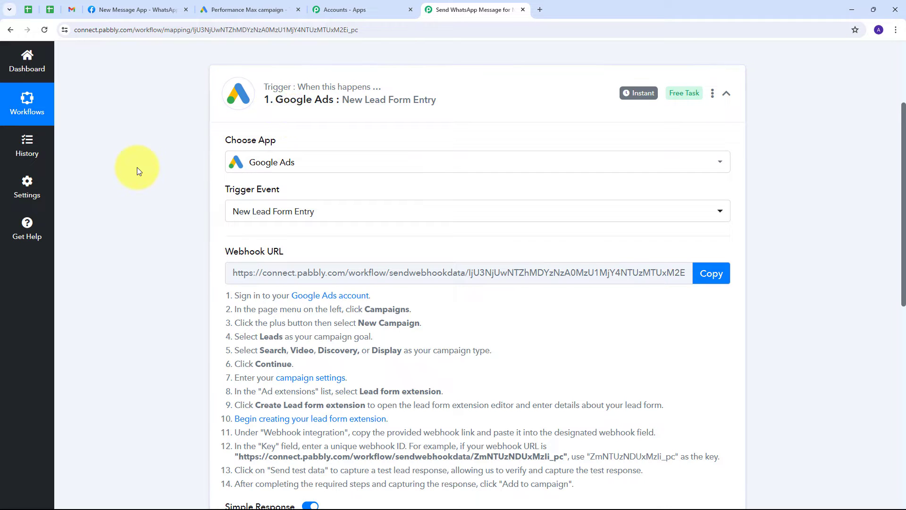
{"action": "scroll", "coordinate": [136, 171], "scroll_direction": "down", "scroll_amount": 1}
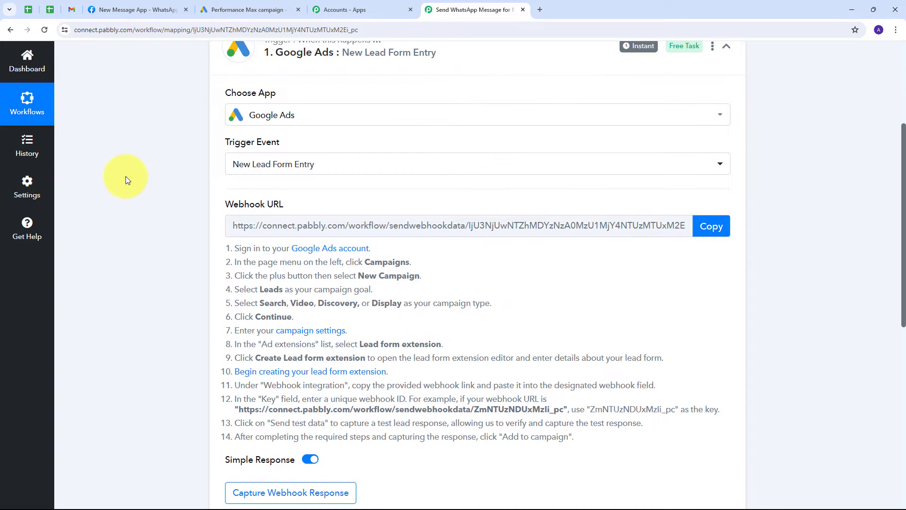
Step: Copy the trigger's webhook URL and go back to the Google Ads lead form
{"action": "left_click_drag", "start_coordinate": [216, 203], "coordinate": [324, 211]}
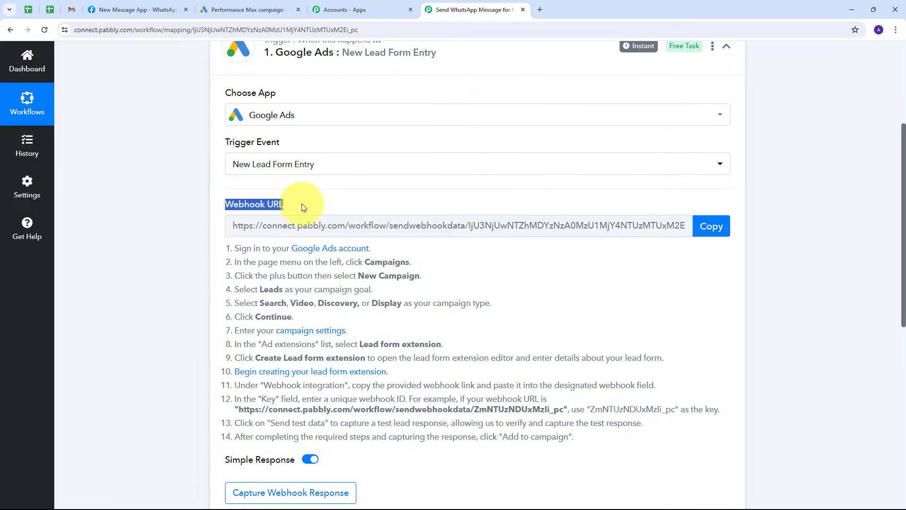
{"action": "mouse_move", "coordinate": [240, 205]}
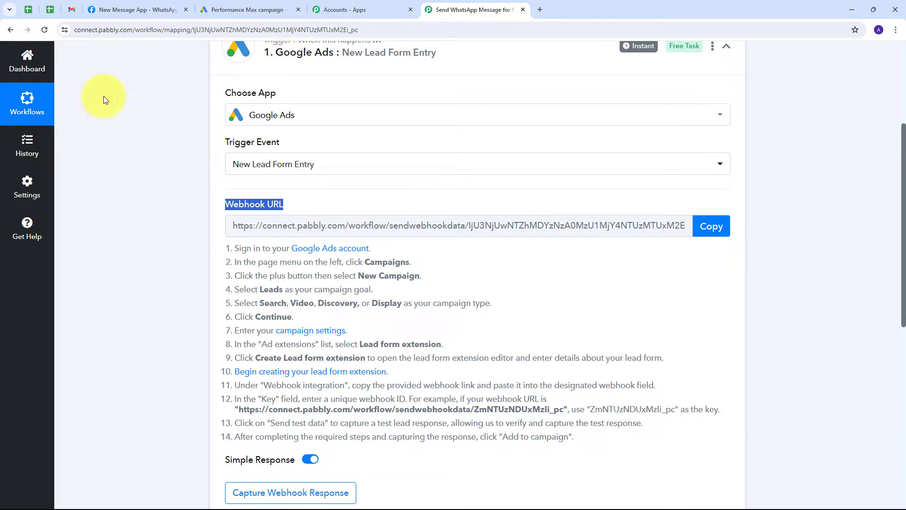
{"action": "left_click_drag", "start_coordinate": [230, 247], "coordinate": [620, 433]}
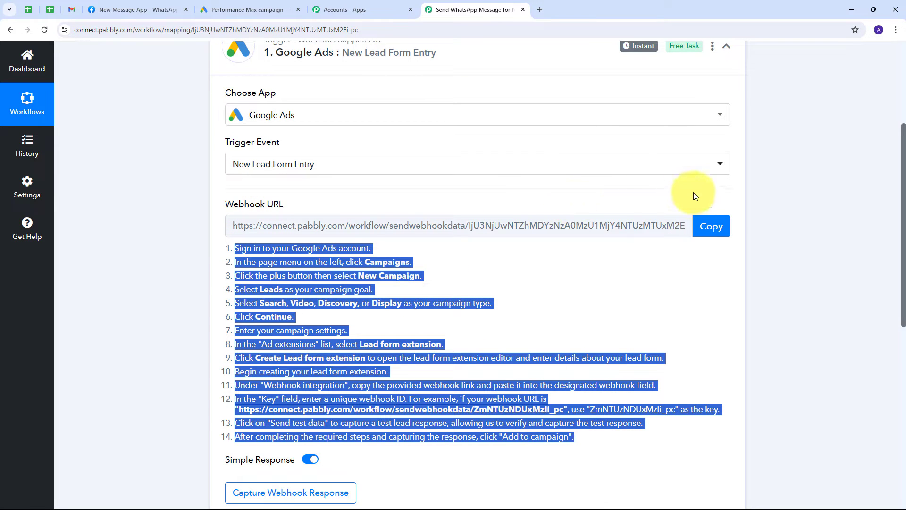
{"action": "left_click", "coordinate": [709, 228]}
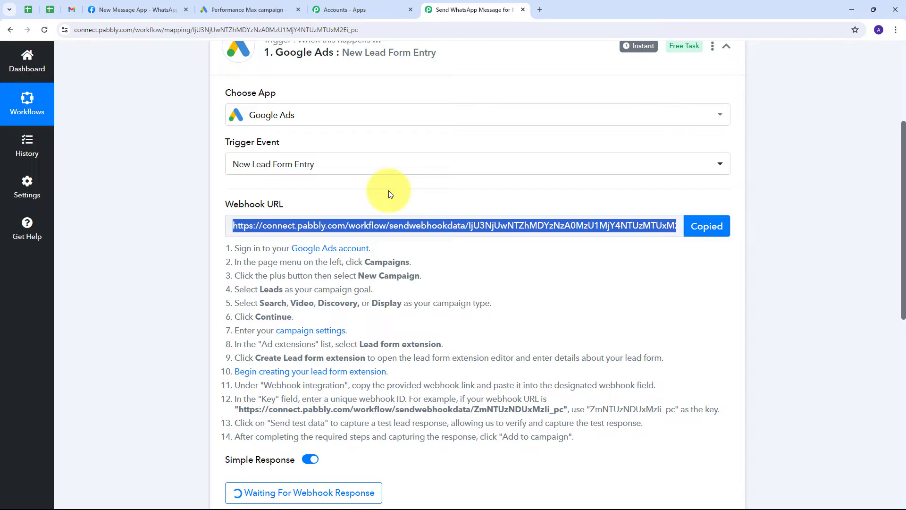
{"action": "left_click", "coordinate": [241, 9]}
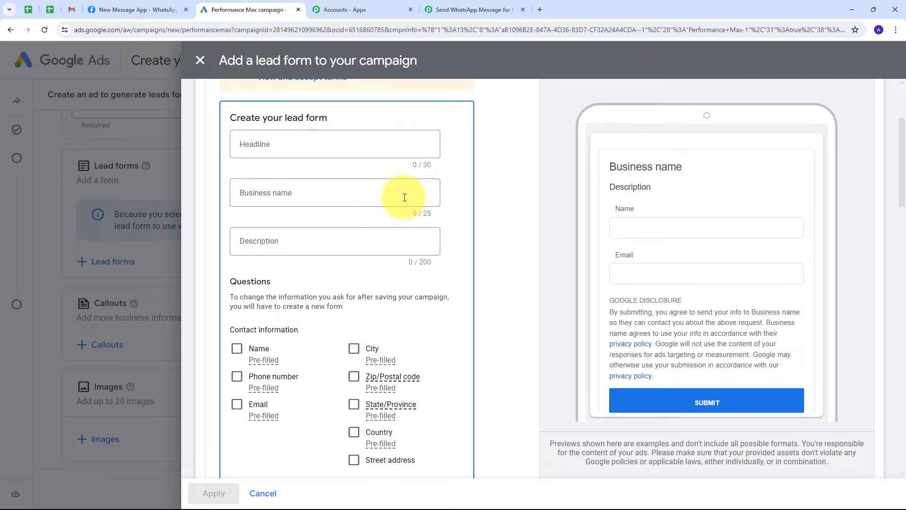
Step: Enter headline 'Lead Form', business name 'PABBLY CON' and a pasted description
{"action": "scroll", "coordinate": [328, 229], "scroll_direction": "down", "scroll_amount": 1}
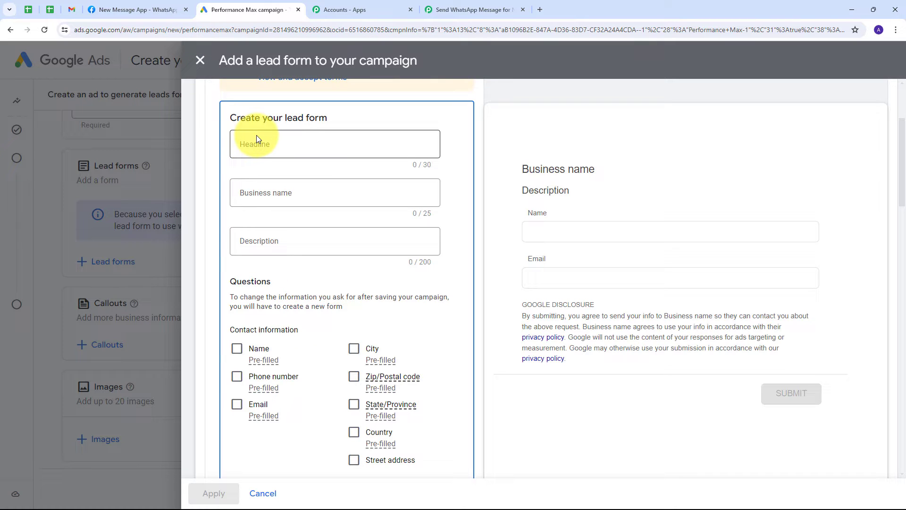
{"action": "left_click", "coordinate": [275, 143]}
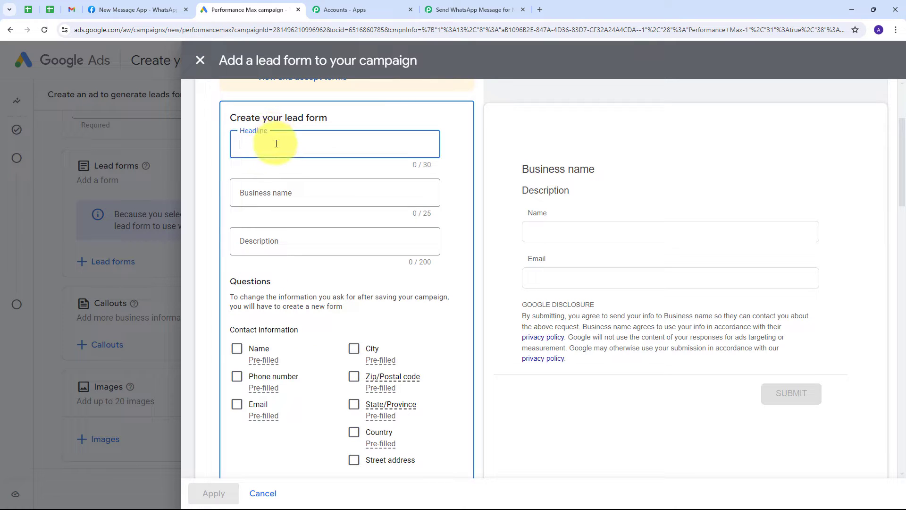
{"action": "type", "text": "Lead Form"}
{"action": "left_click", "coordinate": [281, 195]}
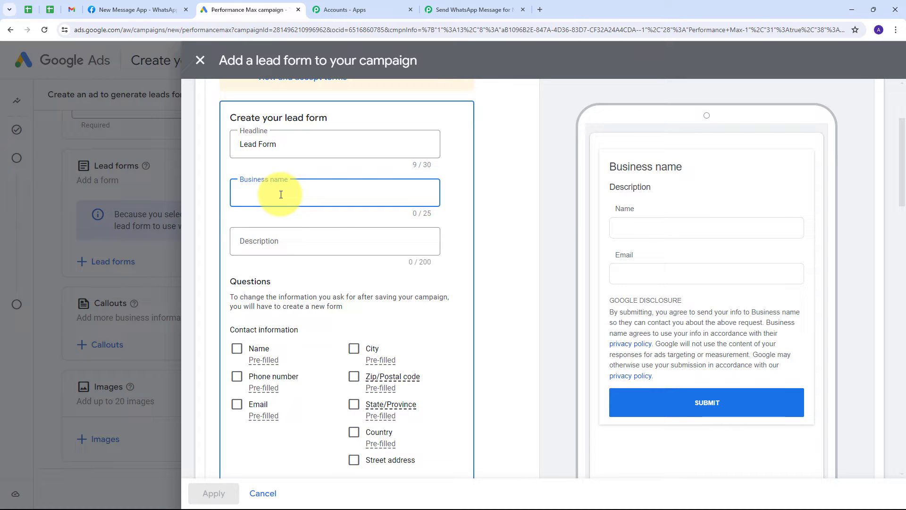
{"action": "type", "text": "PABBLY CON"}
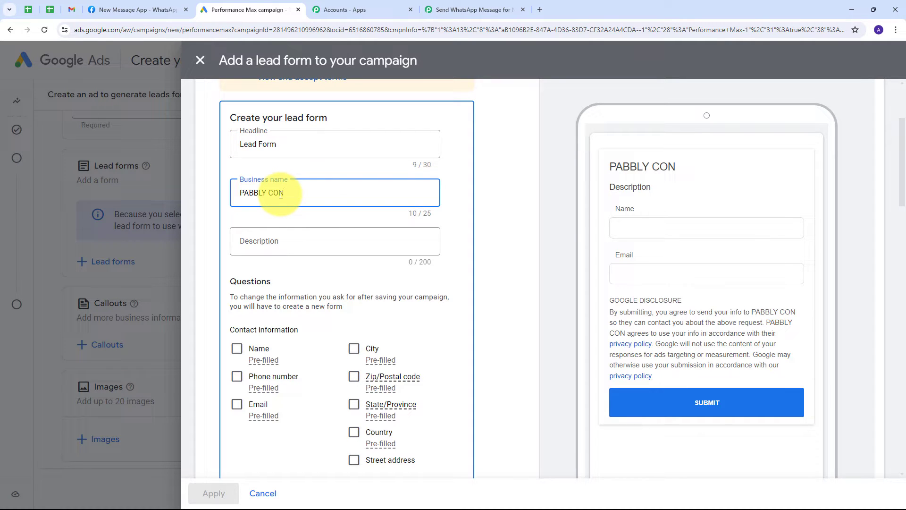
{"action": "left_click", "coordinate": [262, 243]}
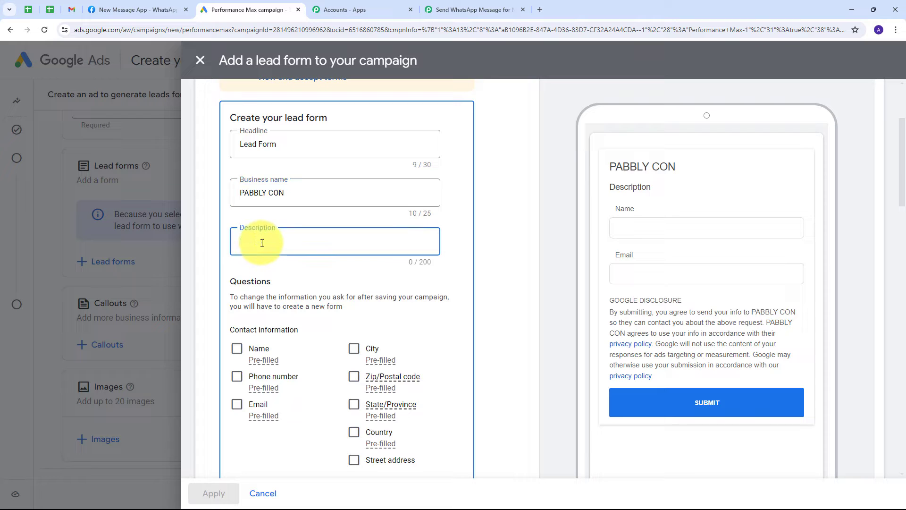
{"action": "key", "text": "ctrl+v"}
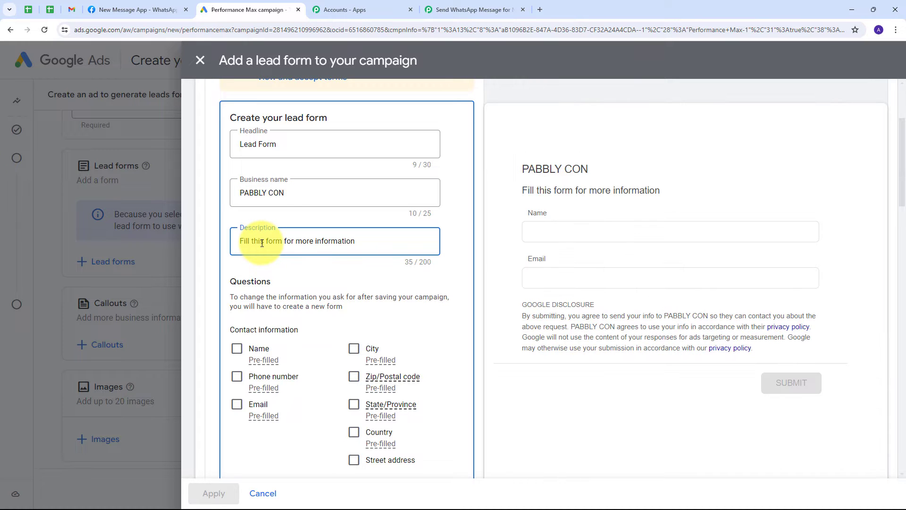
Step: Add Name (first and last name), Phone number, Email and City questions to the form
{"action": "scroll", "coordinate": [307, 246], "scroll_direction": "down", "scroll_amount": 2}
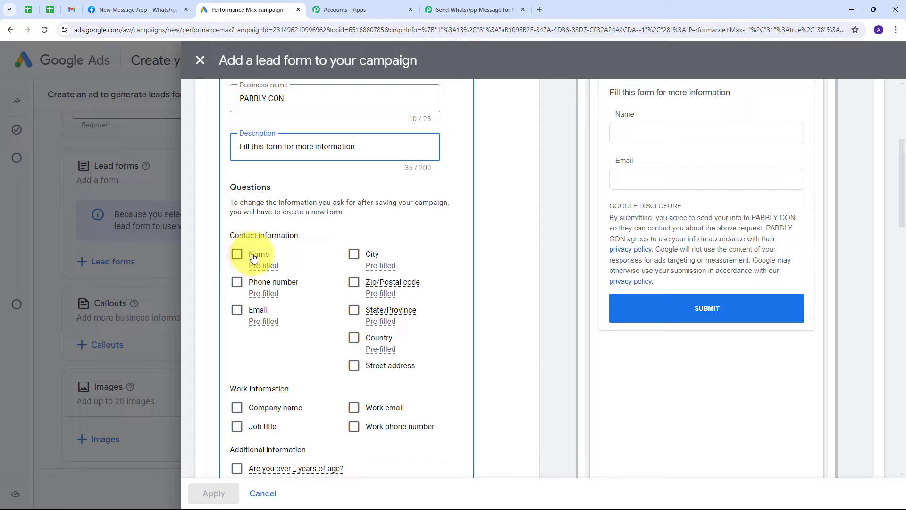
{"action": "left_click", "coordinate": [238, 256]}
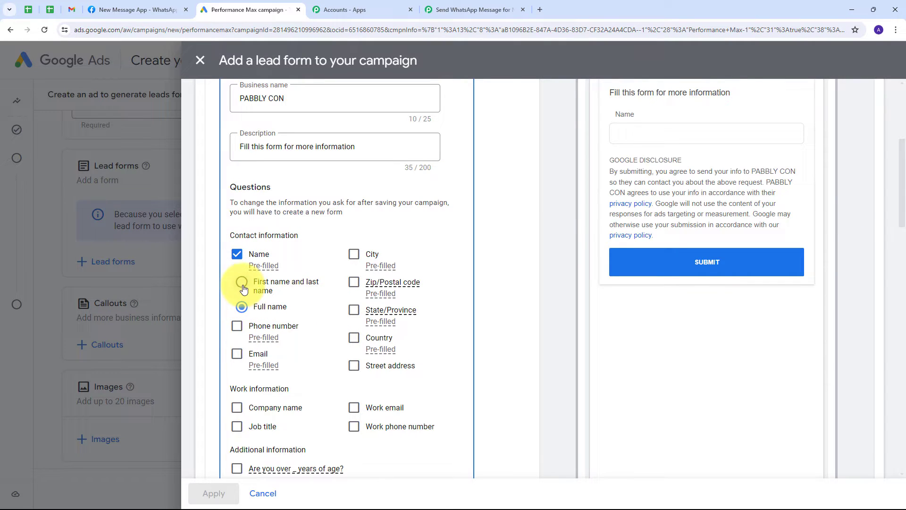
{"action": "left_click", "coordinate": [242, 283]}
{"action": "left_click", "coordinate": [238, 326]}
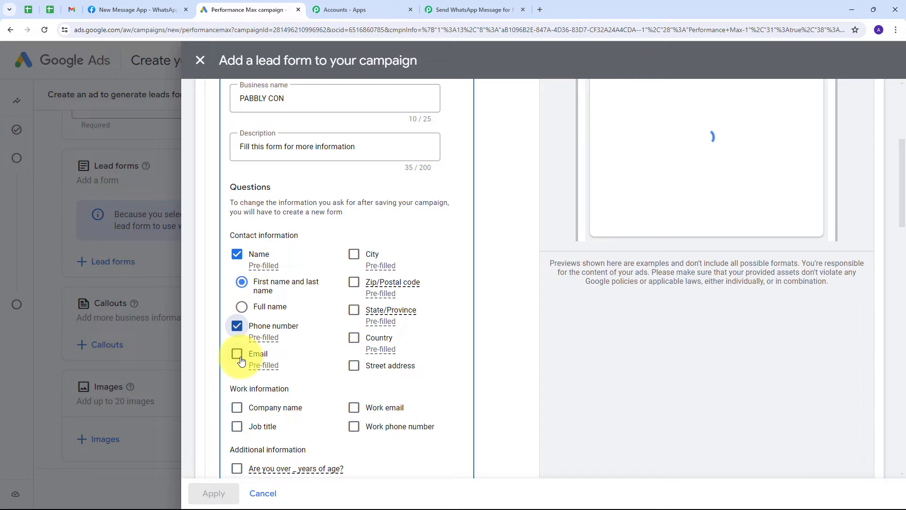
{"action": "left_click", "coordinate": [237, 354]}
{"action": "left_click", "coordinate": [354, 255]}
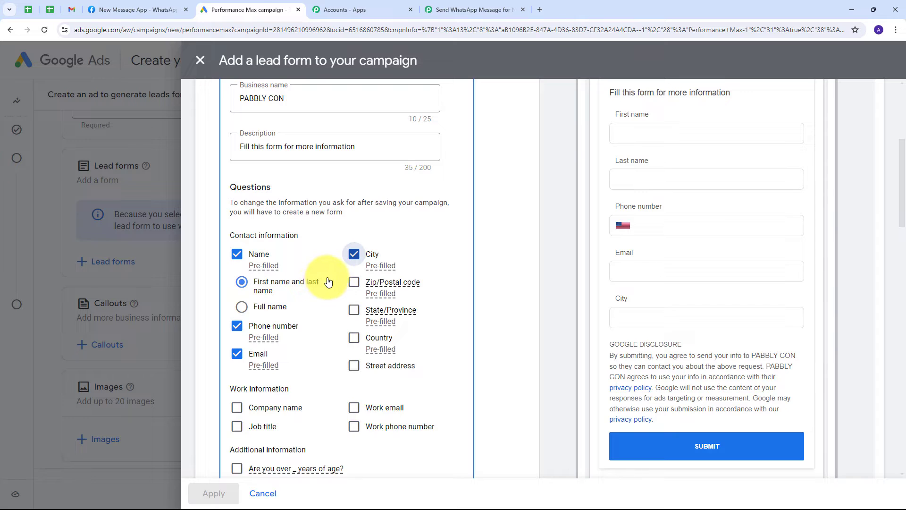
{"action": "scroll", "coordinate": [330, 268], "scroll_direction": "down", "scroll_amount": 8}
{"action": "scroll", "coordinate": [330, 266], "scroll_direction": "down", "scroll_amount": 8}
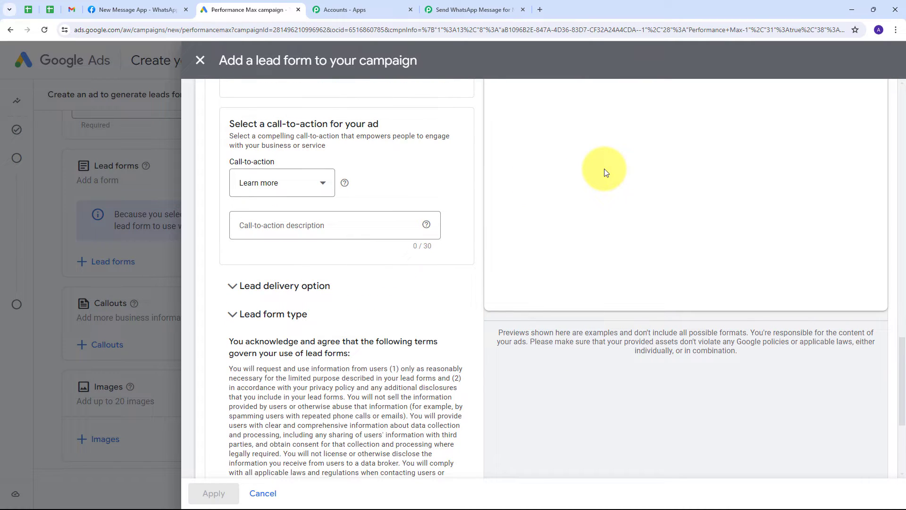
{"action": "left_click", "coordinate": [236, 288]}
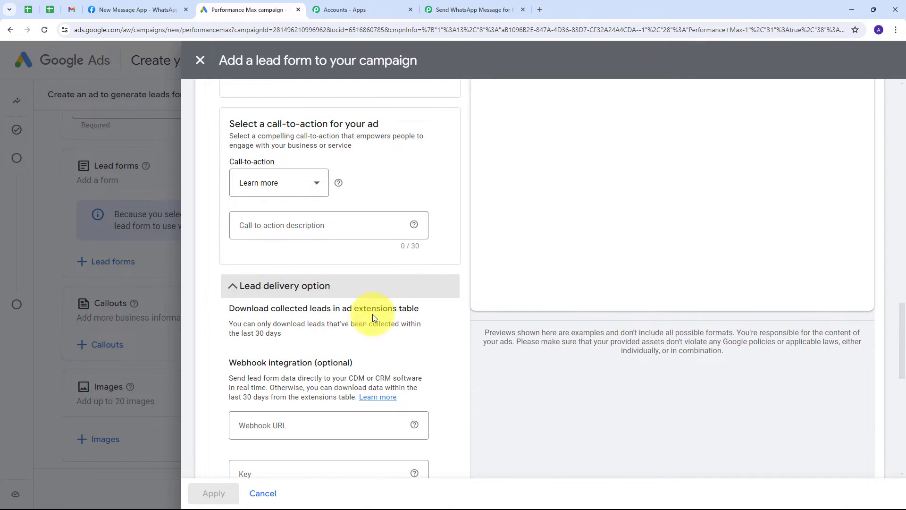
{"action": "scroll", "coordinate": [353, 332], "scroll_direction": "down", "scroll_amount": 3}
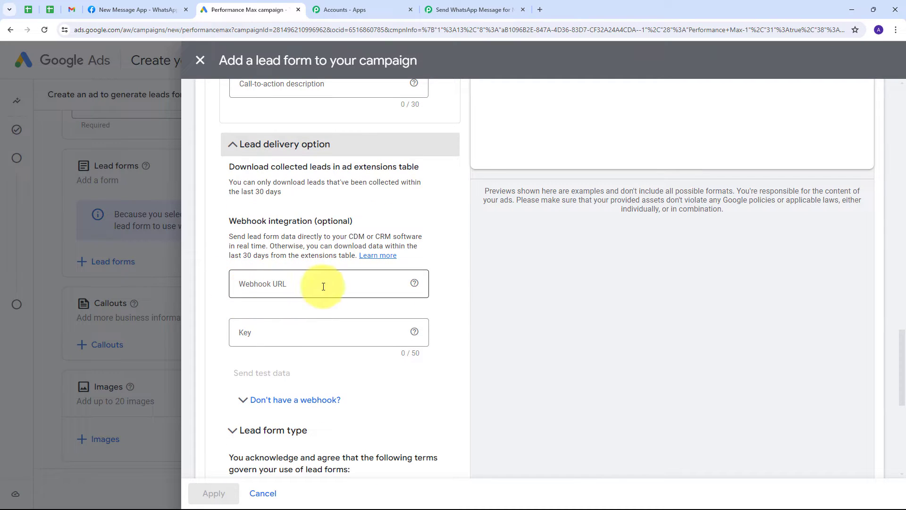
{"action": "left_click", "coordinate": [261, 287]}
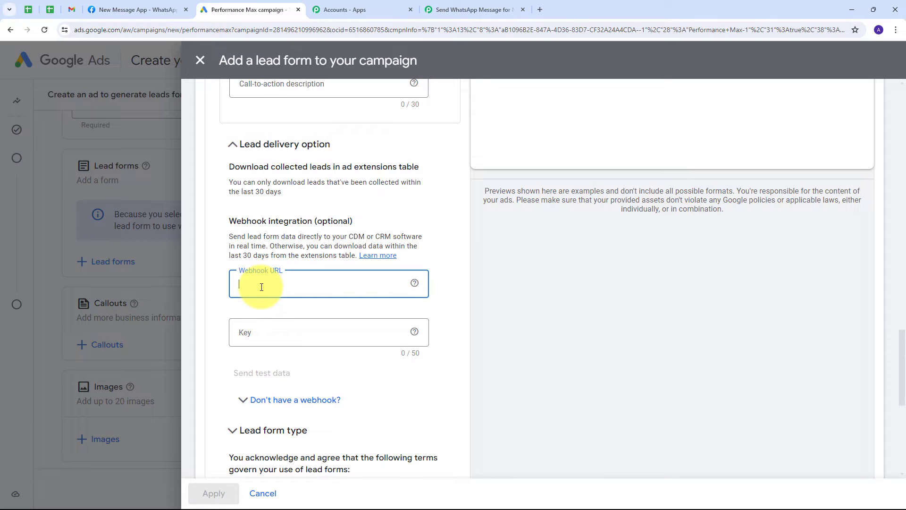
{"action": "key", "text": "ctrl+v"}
{"action": "left_click", "coordinate": [263, 333]}
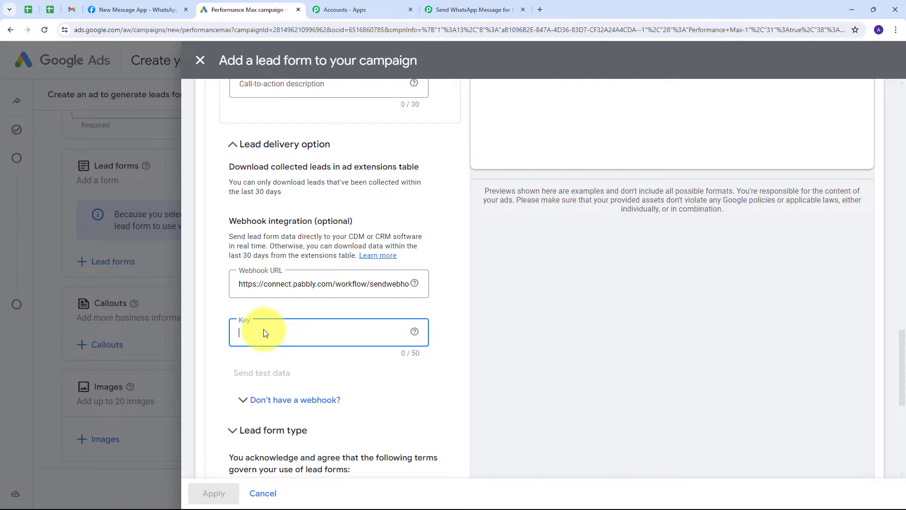
{"action": "type", "text": "Test"}
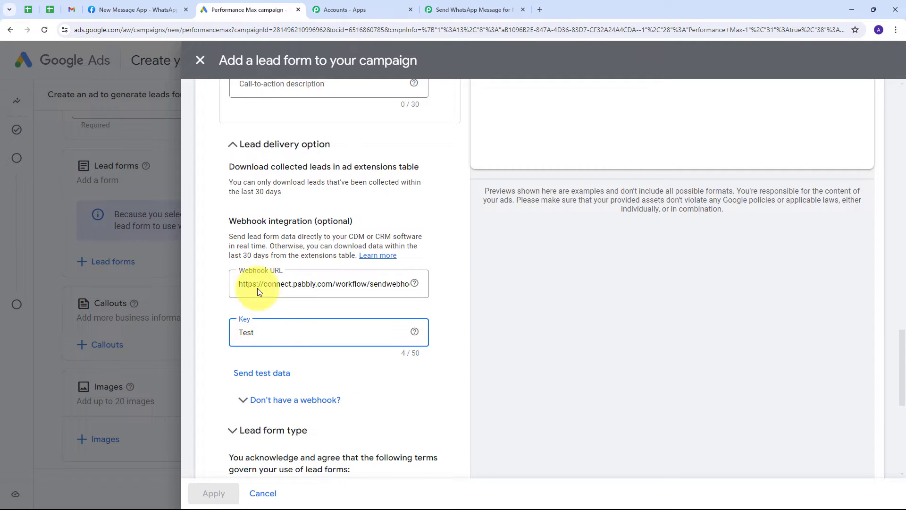
{"action": "left_click", "coordinate": [462, 6]}
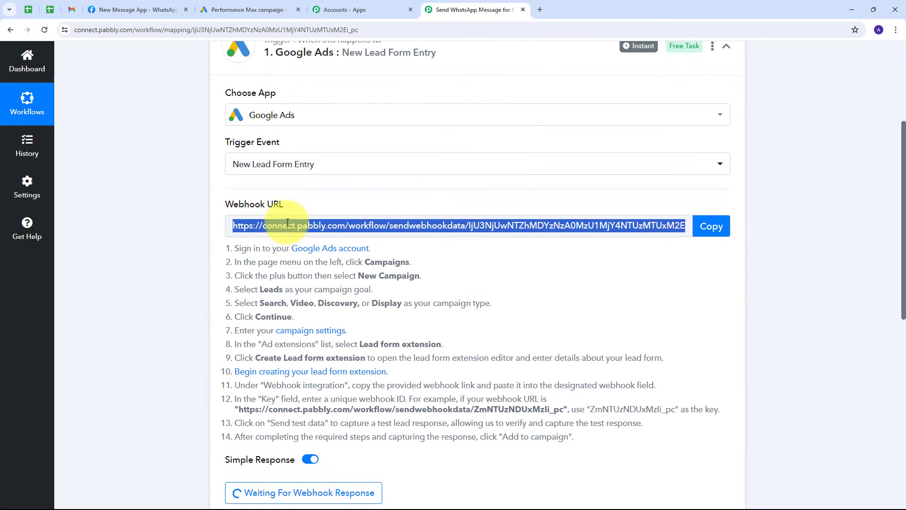
Step: Send Google Ads test data and confirm Pabbly received the lead (City Mountain View)
{"action": "scroll", "coordinate": [345, 278], "scroll_direction": "down", "scroll_amount": 4}
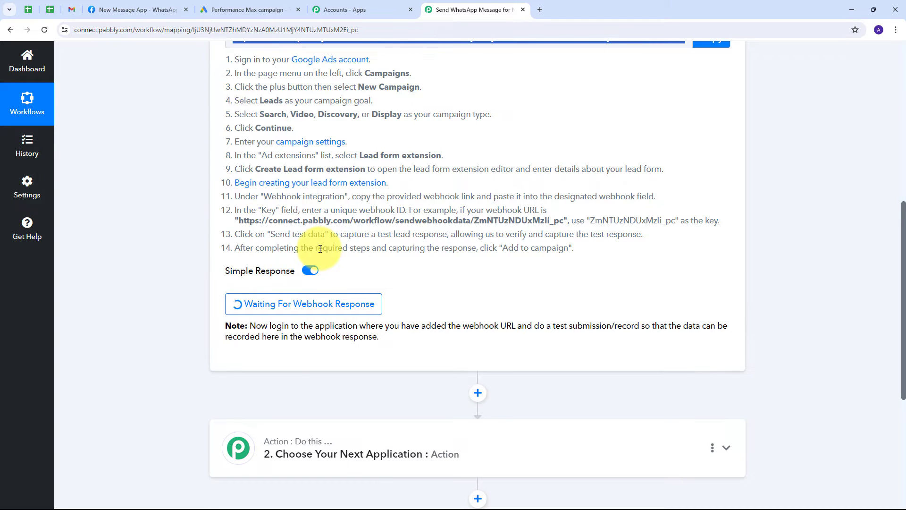
{"action": "left_click", "coordinate": [254, 10]}
{"action": "scroll", "coordinate": [288, 268], "scroll_direction": "down", "scroll_amount": 1}
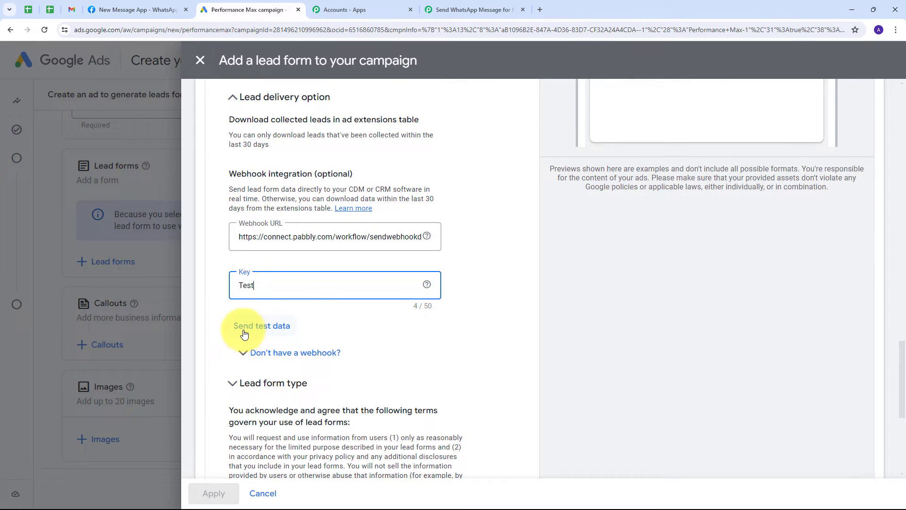
{"action": "left_click", "coordinate": [273, 329]}
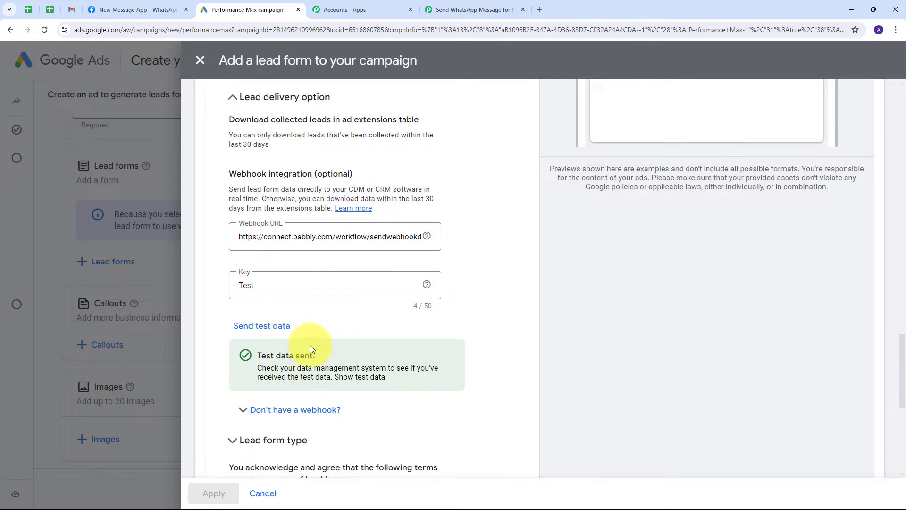
{"action": "left_click", "coordinate": [465, 10]}
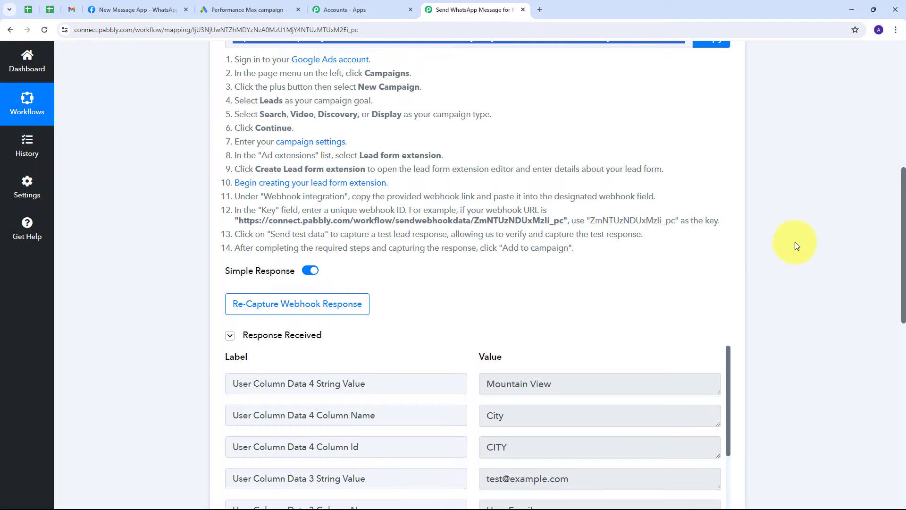
{"action": "scroll", "coordinate": [803, 223], "scroll_direction": "down", "scroll_amount": 5}
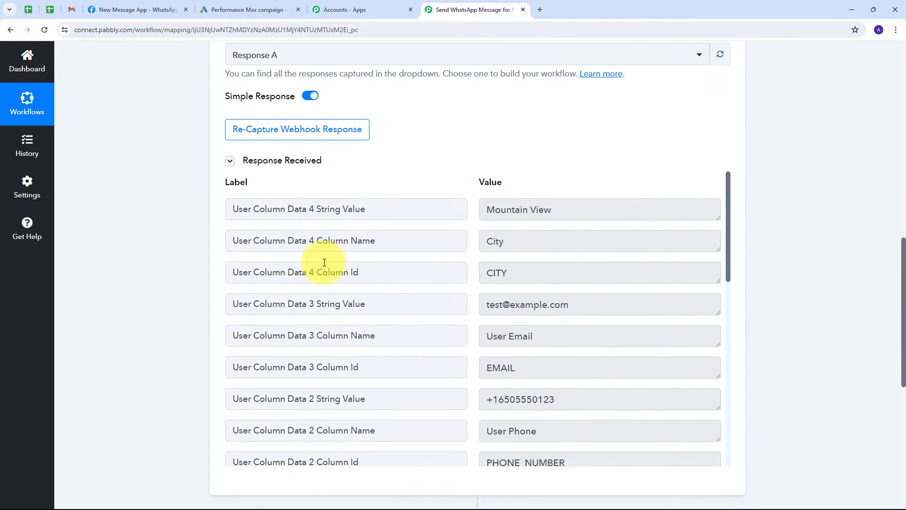
{"action": "scroll", "coordinate": [585, 264], "scroll_direction": "down", "scroll_amount": 4}
{"action": "scroll", "coordinate": [585, 272], "scroll_direction": "up", "scroll_amount": 4}
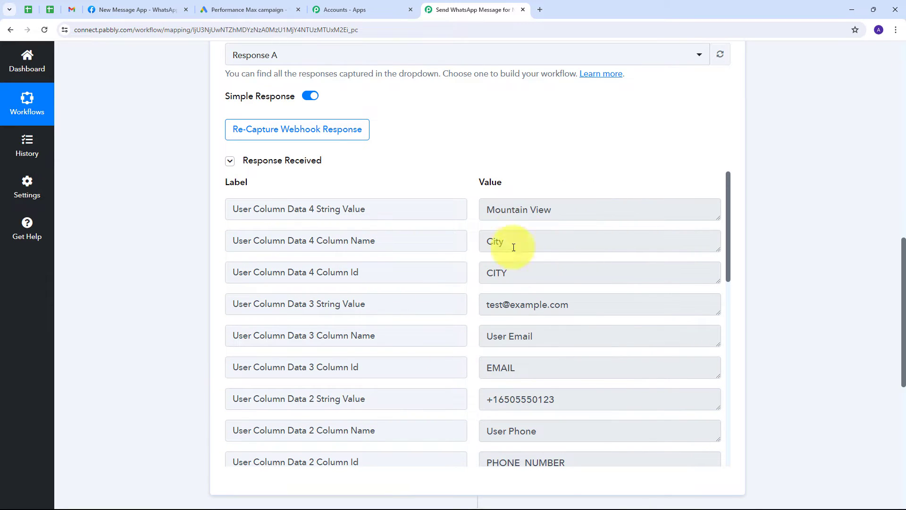
{"action": "left_click", "coordinate": [586, 208]}
{"action": "key", "text": "ctrl+a"}
{"action": "scroll", "coordinate": [475, 260], "scroll_direction": "down", "scroll_amount": 1}
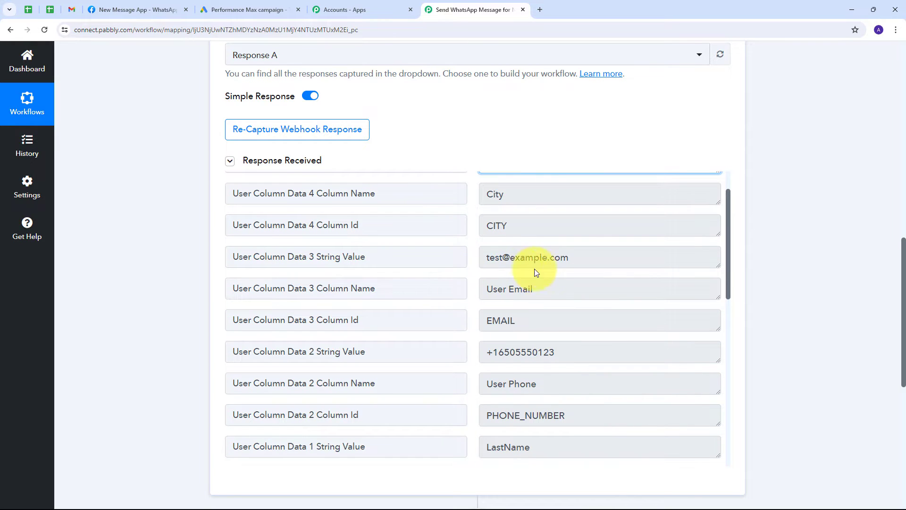
{"action": "left_click_drag", "start_coordinate": [585, 257], "coordinate": [394, 255]}
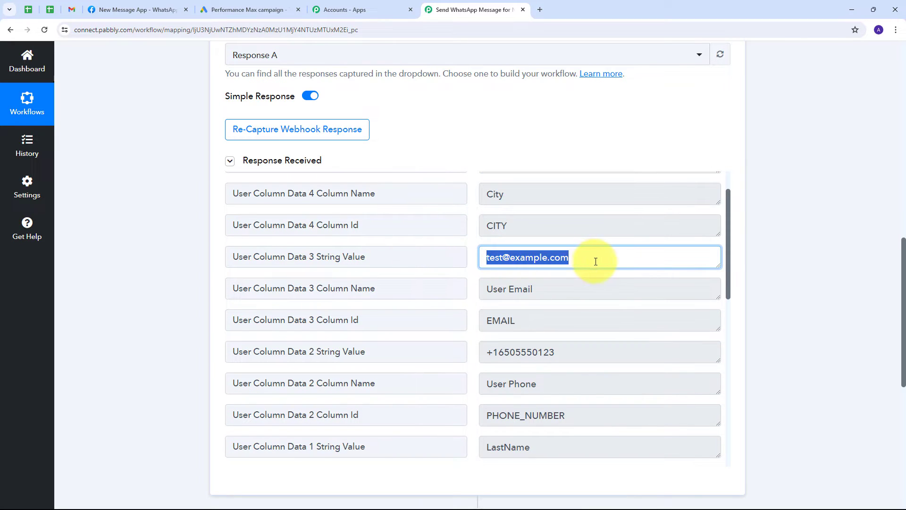
{"action": "scroll", "coordinate": [468, 259], "scroll_direction": "down", "scroll_amount": 1}
{"action": "left_click_drag", "start_coordinate": [560, 308], "coordinate": [384, 307]}
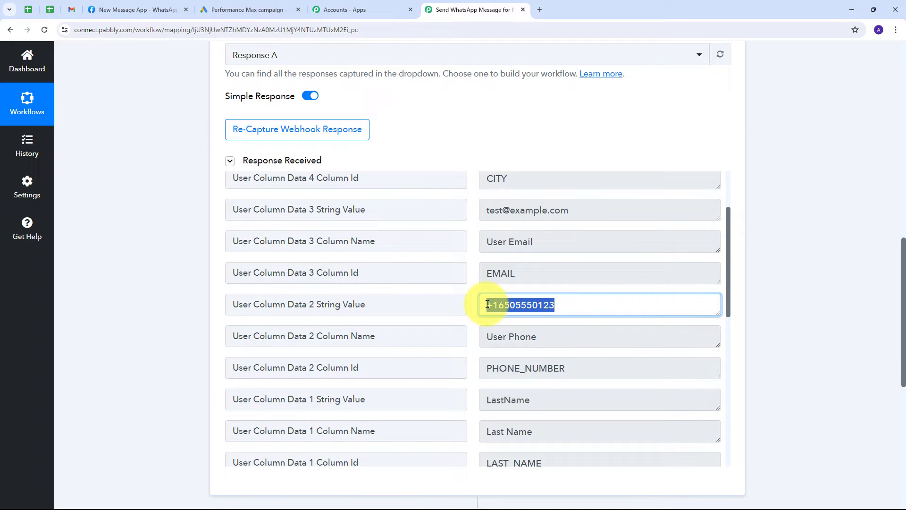
{"action": "scroll", "coordinate": [466, 297], "scroll_direction": "down", "scroll_amount": 2}
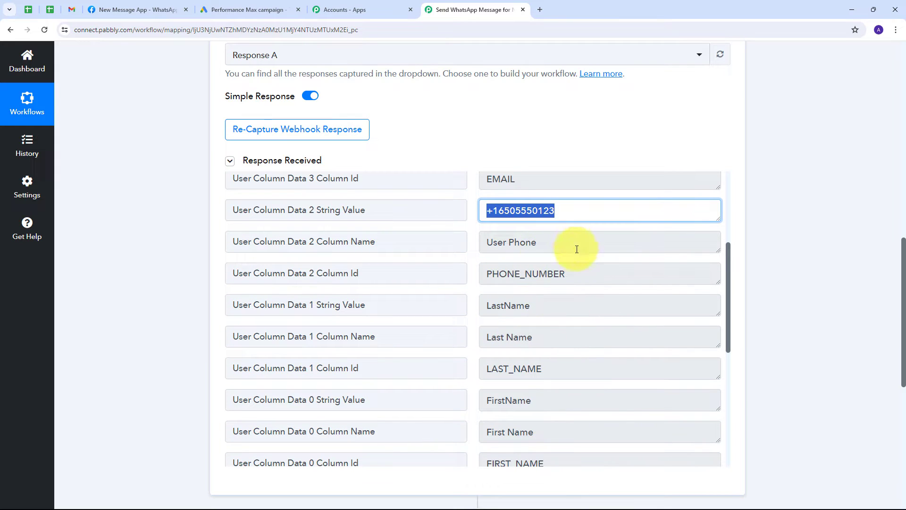
{"action": "left_click_drag", "start_coordinate": [534, 400], "coordinate": [522, 337]}
{"action": "left_click_drag", "start_coordinate": [519, 306], "coordinate": [449, 310]}
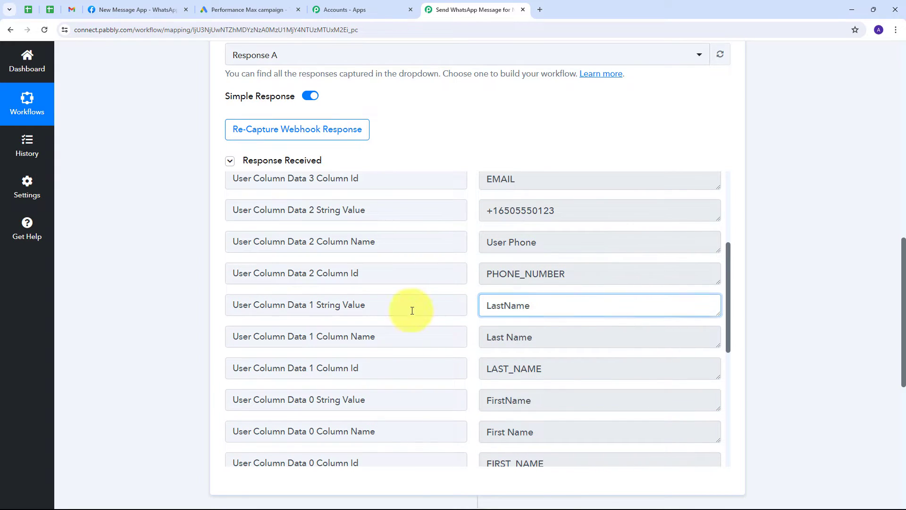
{"action": "scroll", "coordinate": [538, 297], "scroll_direction": "down", "scroll_amount": 2}
{"action": "scroll", "coordinate": [538, 298], "scroll_direction": "down", "scroll_amount": 1}
{"action": "scroll", "coordinate": [476, 312], "scroll_direction": "up", "scroll_amount": 3}
{"action": "left_click", "coordinate": [476, 313]}
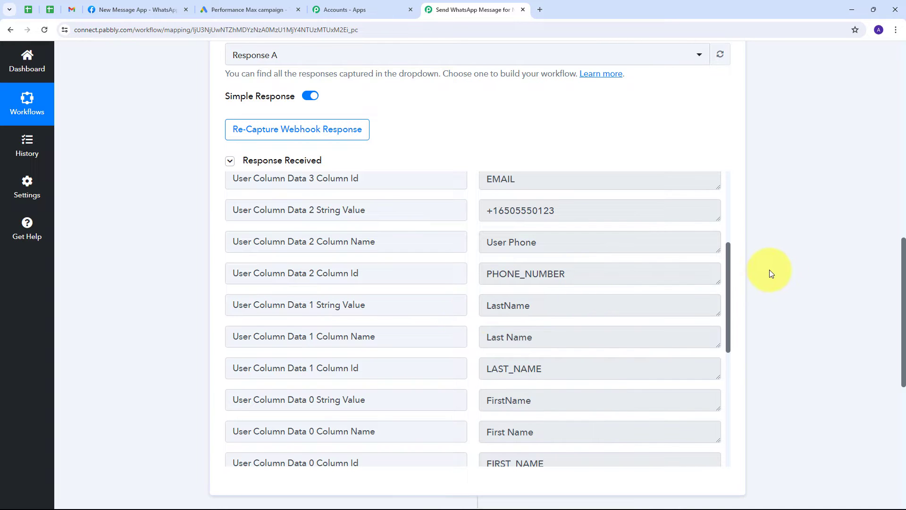
{"action": "scroll", "coordinate": [781, 233], "scroll_direction": "down", "scroll_amount": 7}
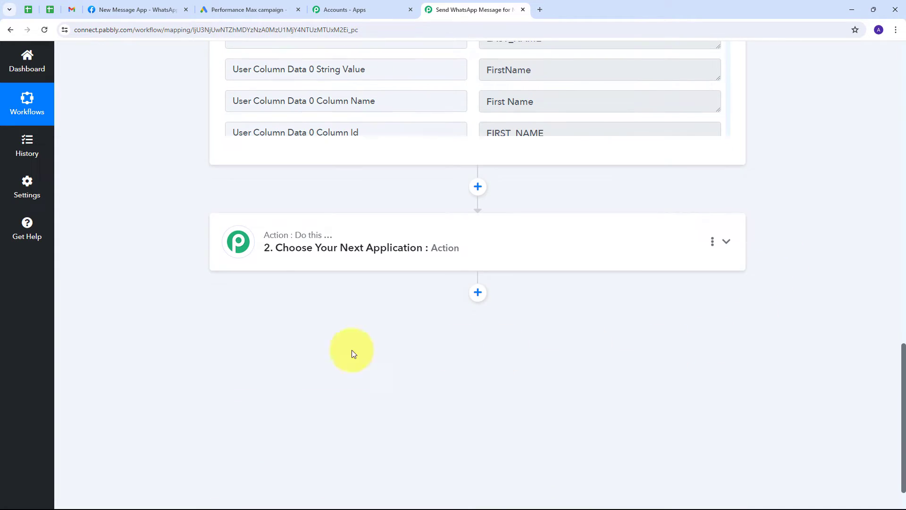
Step: Set the action step to WhatsApp Cloud API's Send Template Message event and start connecting an account
{"action": "left_click", "coordinate": [655, 251]}
{"action": "scroll", "coordinate": [293, 197], "scroll_direction": "up", "scroll_amount": 4}
{"action": "left_click", "coordinate": [259, 242]}
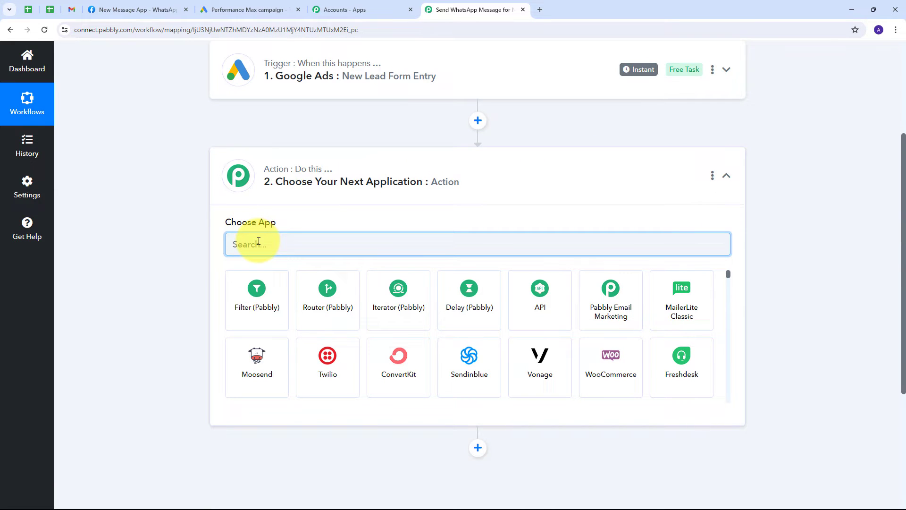
{"action": "type", "text": "WhatsApp"}
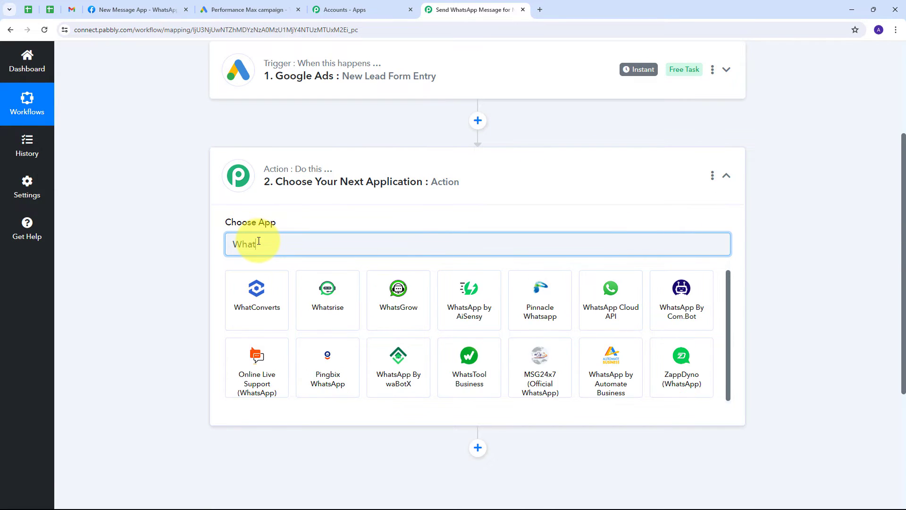
{"action": "left_click", "coordinate": [399, 290]}
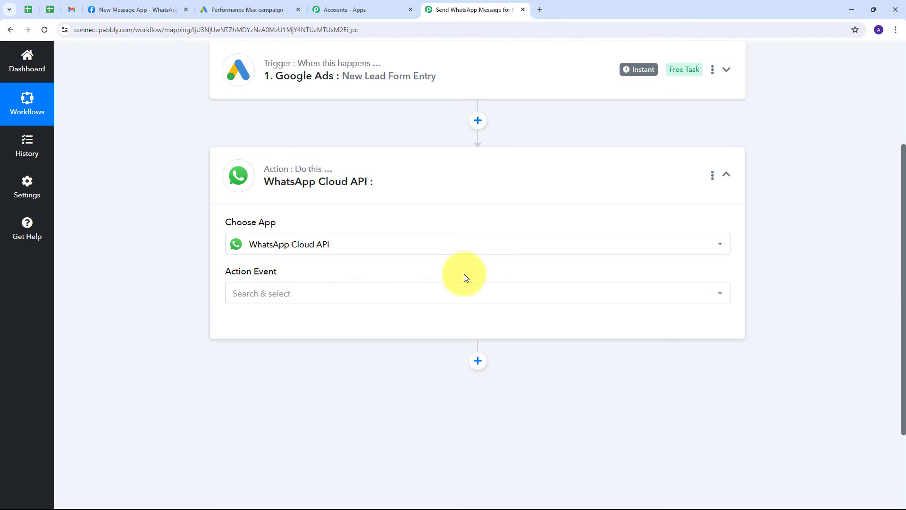
{"action": "left_click", "coordinate": [453, 290]}
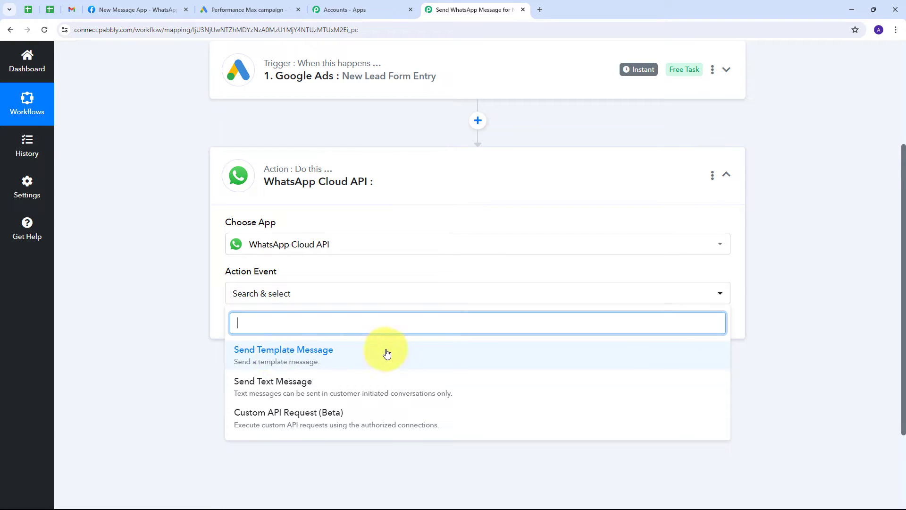
{"action": "left_click", "coordinate": [303, 353]}
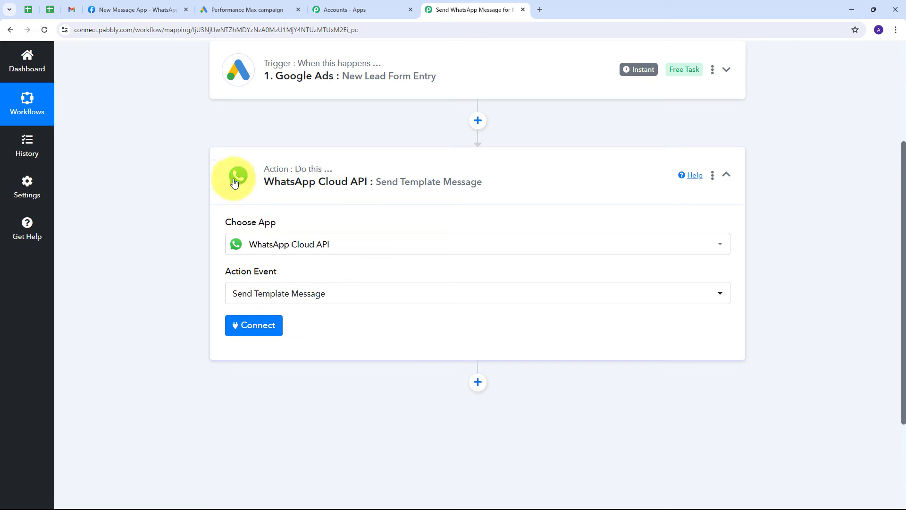
{"action": "left_click", "coordinate": [263, 336]}
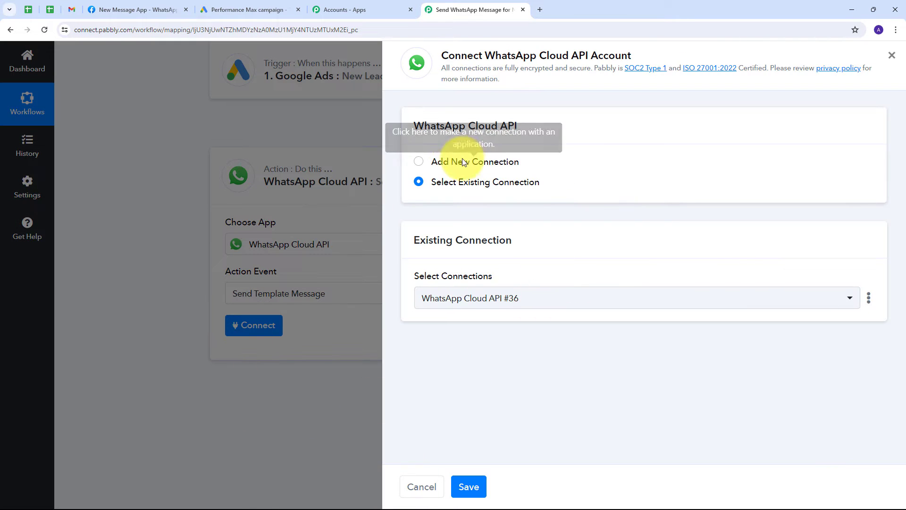
Step: Add the new connection WhatsApp Cloud API #37 and open the Token field's help page
{"action": "left_click", "coordinate": [453, 161]}
{"action": "scroll", "coordinate": [468, 147], "scroll_direction": "down", "scroll_amount": 1}
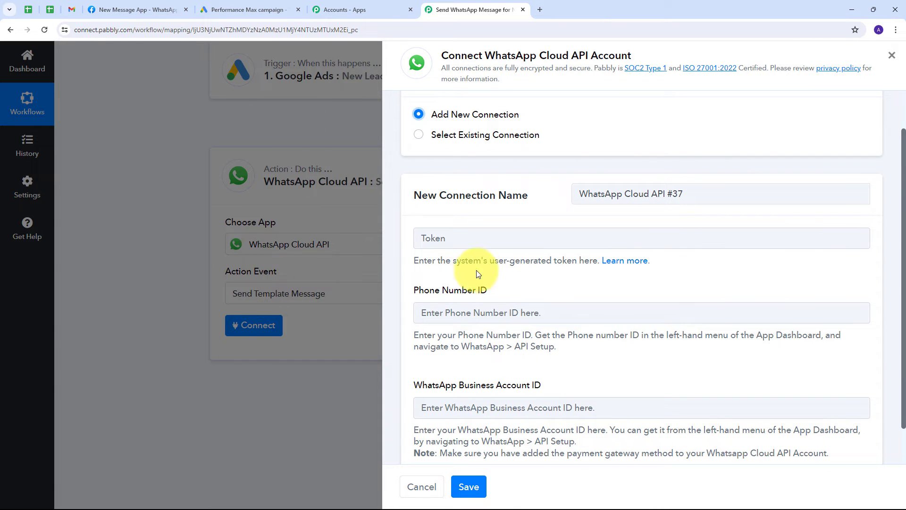
{"action": "scroll", "coordinate": [416, 222], "scroll_direction": "down", "scroll_amount": 1}
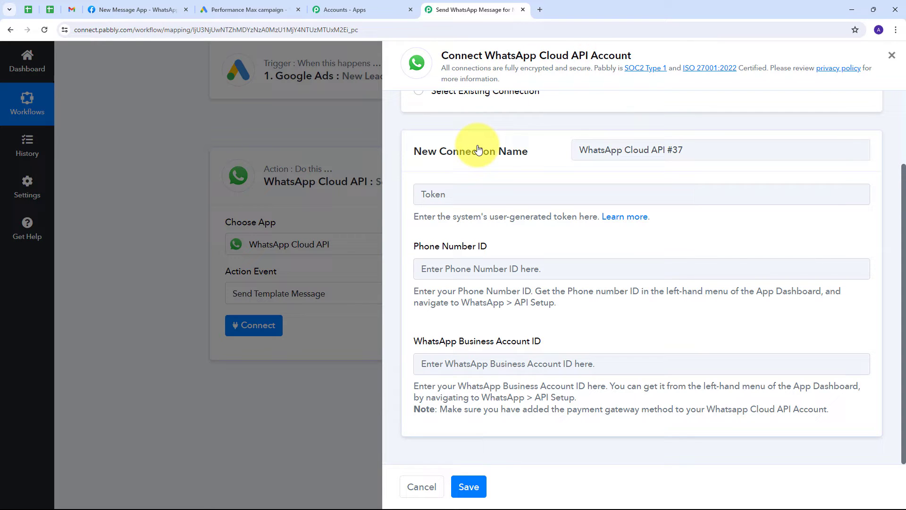
{"action": "left_click", "coordinate": [623, 217]}
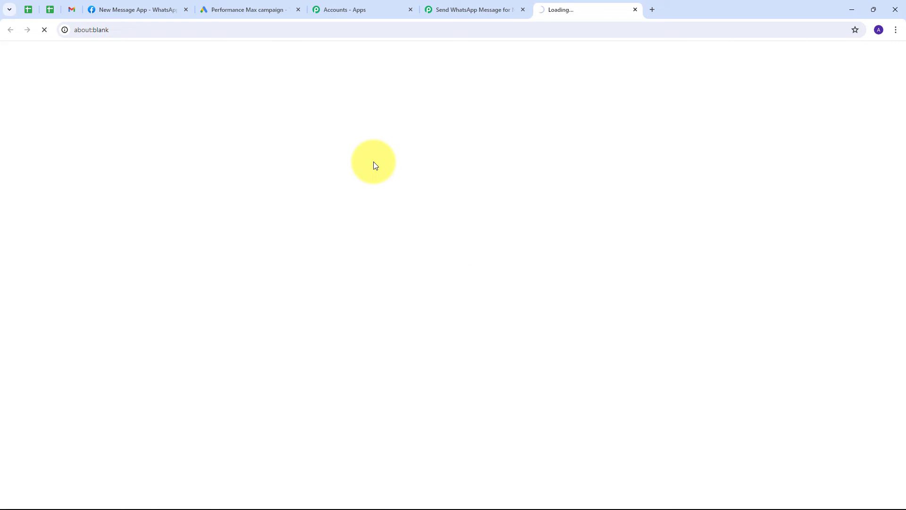
Step: Skim the forum thread's setup videos, then return to the Send WhatsApp Message tab
{"action": "scroll", "coordinate": [86, 181], "scroll_direction": "down", "scroll_amount": 5}
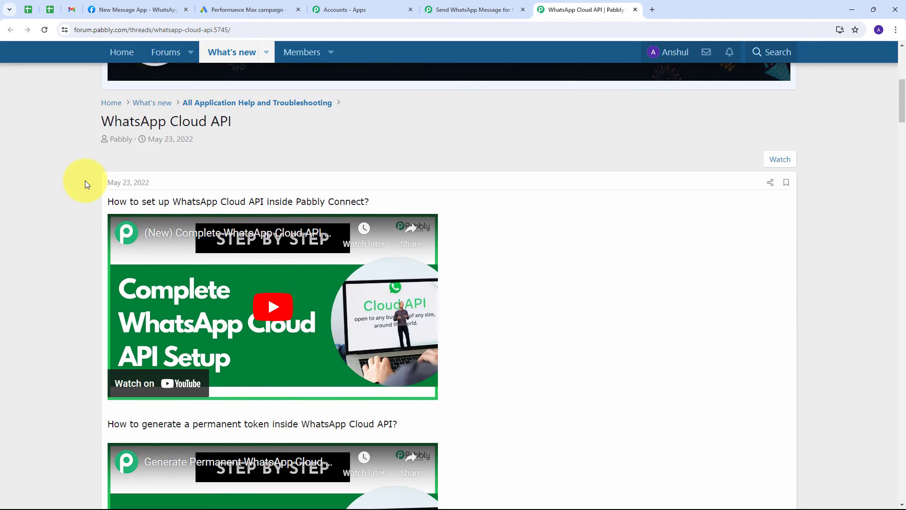
{"action": "scroll", "coordinate": [85, 182], "scroll_direction": "down", "scroll_amount": 2}
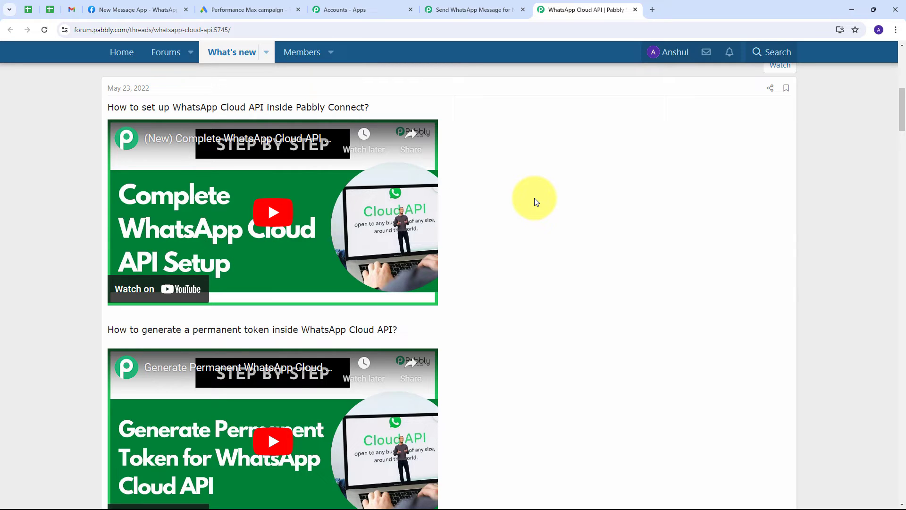
{"action": "left_click", "coordinate": [466, 10]}
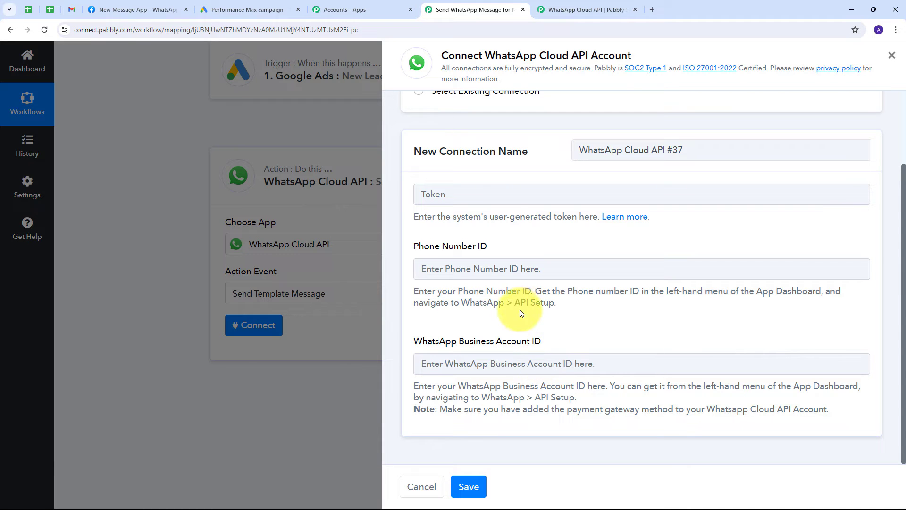
Step: Copy the temporary access token from Meta's API Setup page and save the WhatsApp Cloud API #37 connection
{"action": "left_click", "coordinate": [137, 13]}
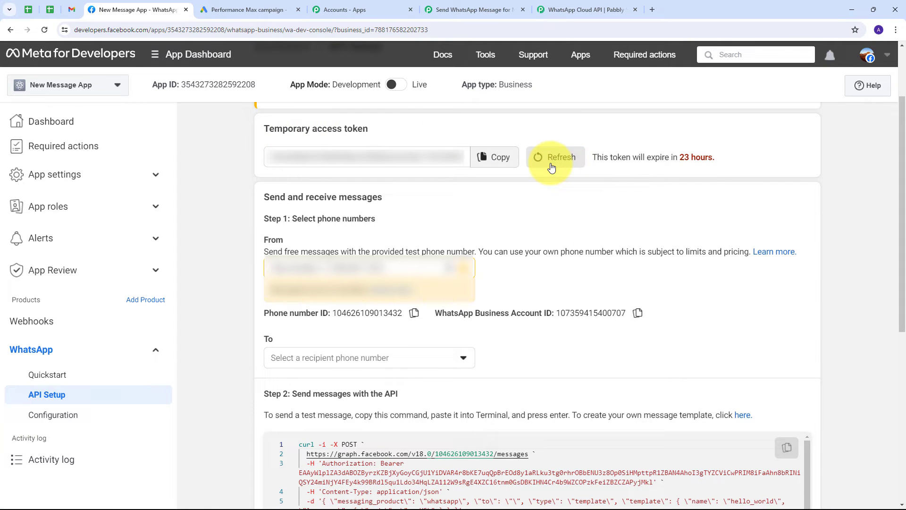
{"action": "left_click", "coordinate": [486, 163]}
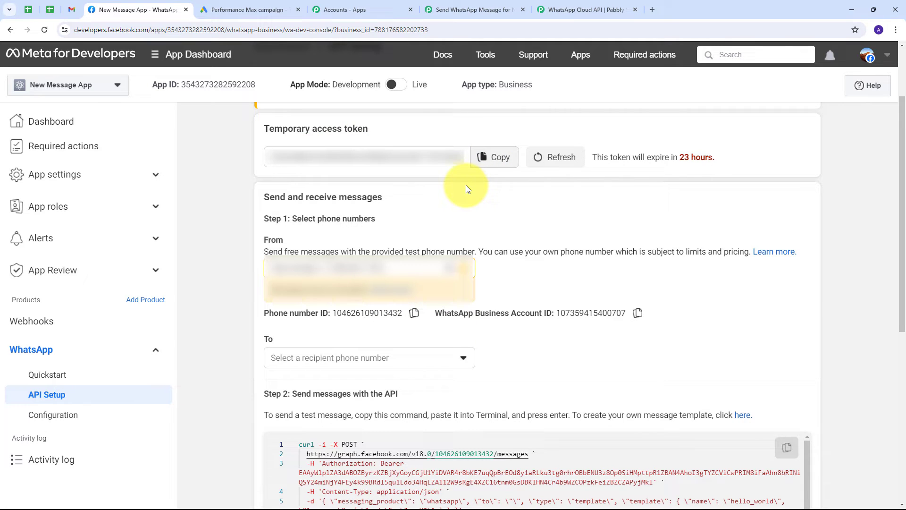
{"action": "key", "text": "ctrl+7"}
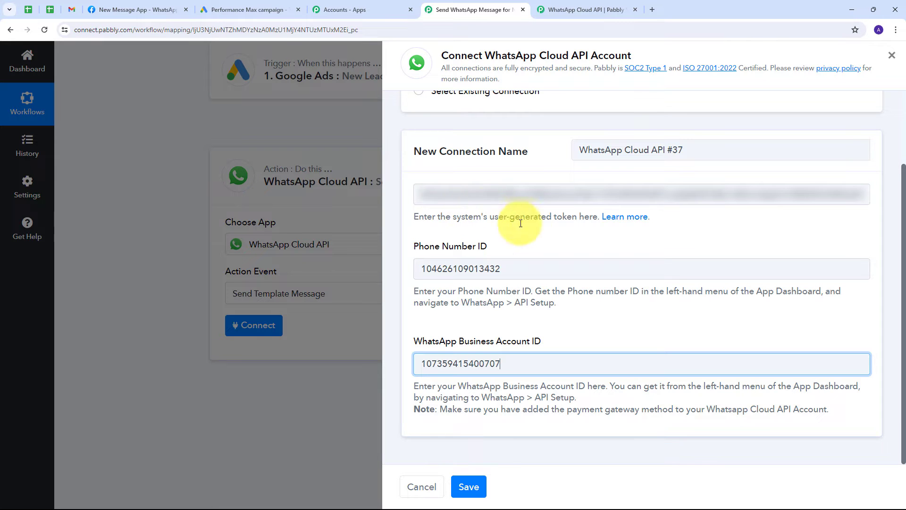
{"action": "left_click", "coordinate": [470, 487]}
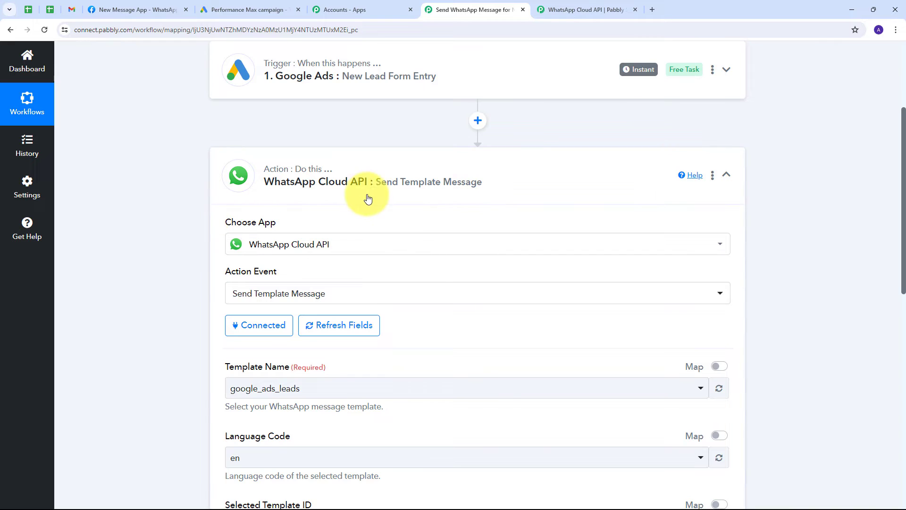
{"action": "scroll", "coordinate": [448, 199], "scroll_direction": "down", "scroll_amount": 4}
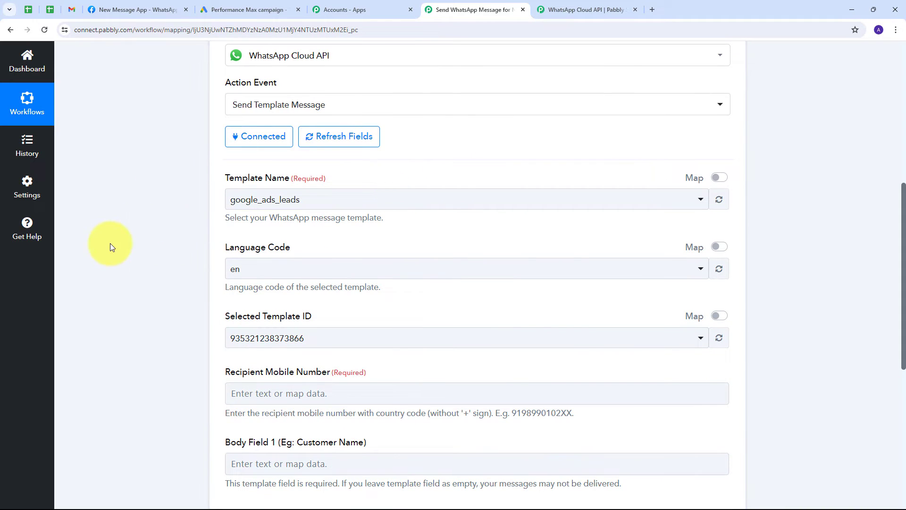
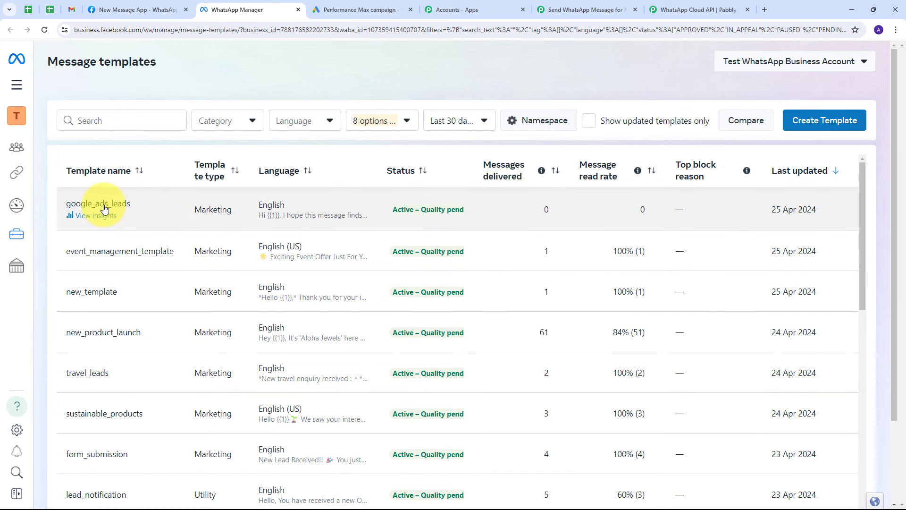
Step: Open the google_ads_leads template and check the {{1}} name placeholder in its body text
{"action": "left_click", "coordinate": [104, 208]}
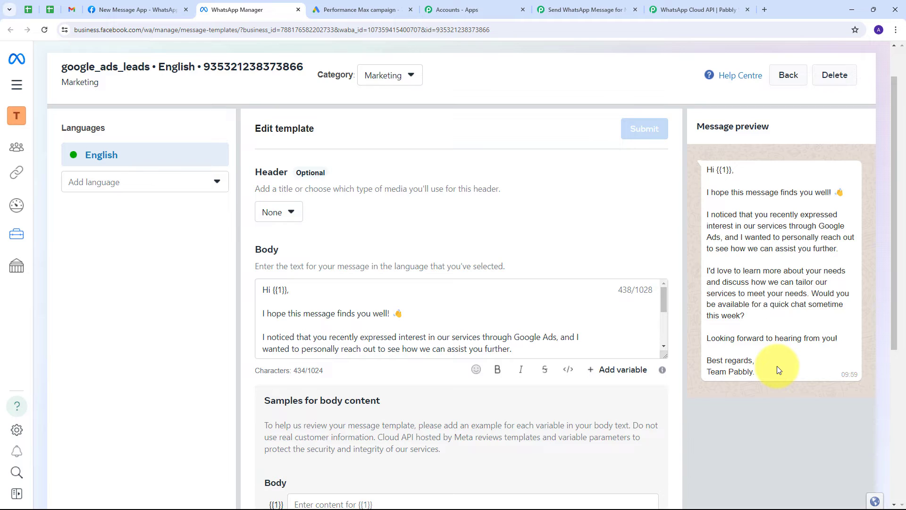
{"action": "scroll", "coordinate": [364, 304], "scroll_direction": "down", "scroll_amount": 2}
{"action": "scroll", "coordinate": [367, 309], "scroll_direction": "up", "scroll_amount": 2}
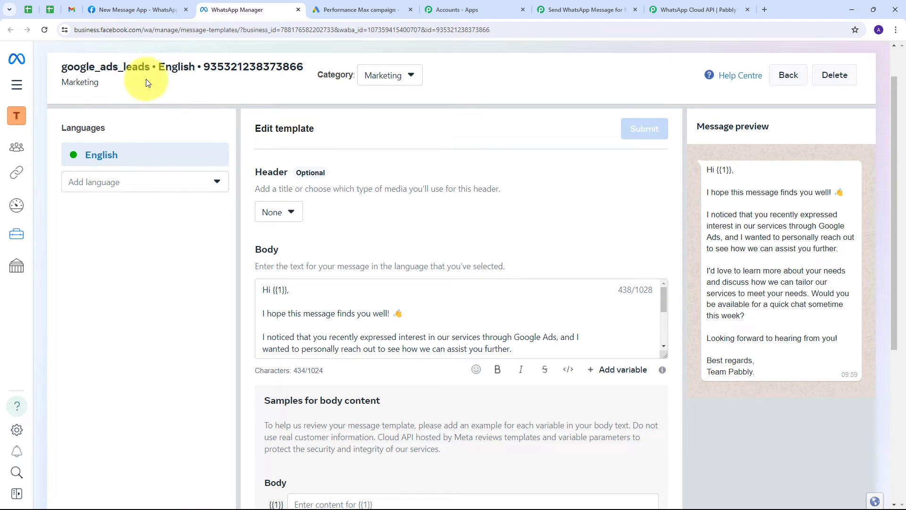
{"action": "left_click", "coordinate": [279, 289]}
{"action": "left_click", "coordinate": [296, 291]}
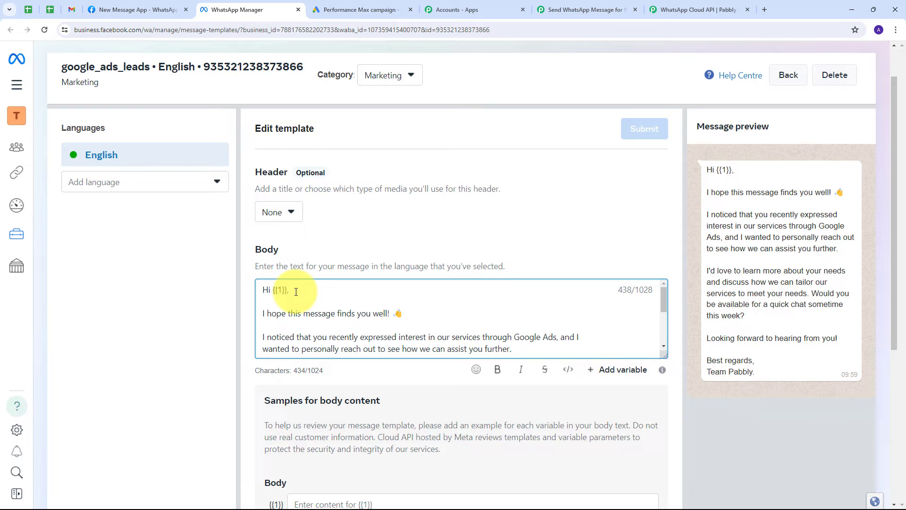
Step: Back in Pabbly, choose google_ads_leads as the WhatsApp action's template and reach the Recipient Mobile Number field
{"action": "left_click", "coordinate": [563, 9]}
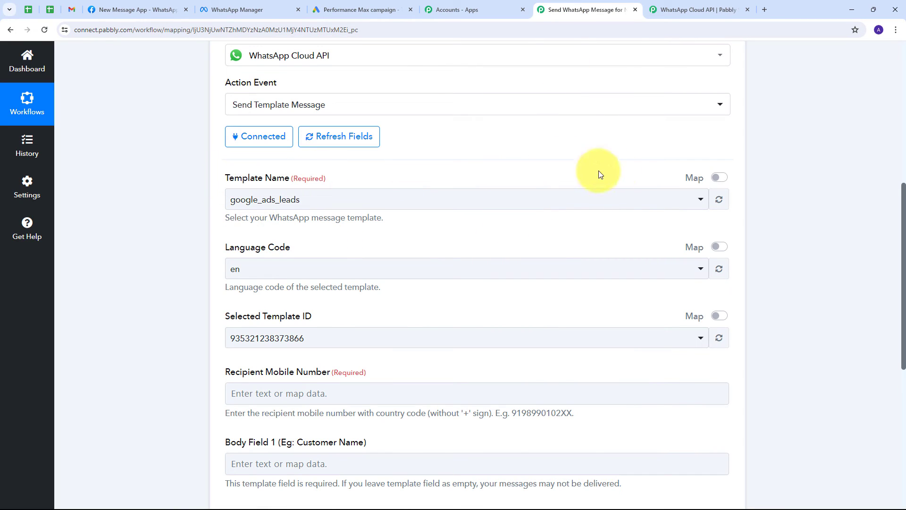
{"action": "left_click", "coordinate": [650, 201]}
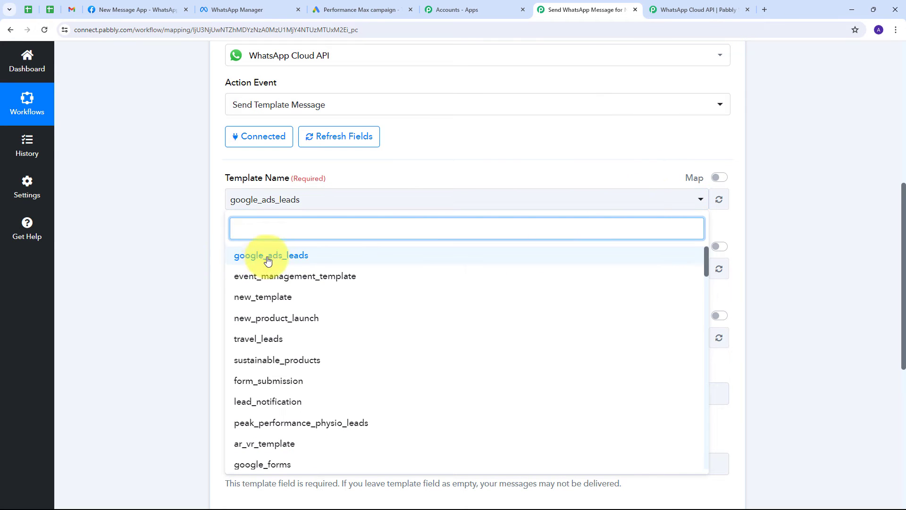
{"action": "scroll", "coordinate": [289, 283], "scroll_direction": "down", "scroll_amount": 3}
{"action": "scroll", "coordinate": [289, 277], "scroll_direction": "down", "scroll_amount": 2}
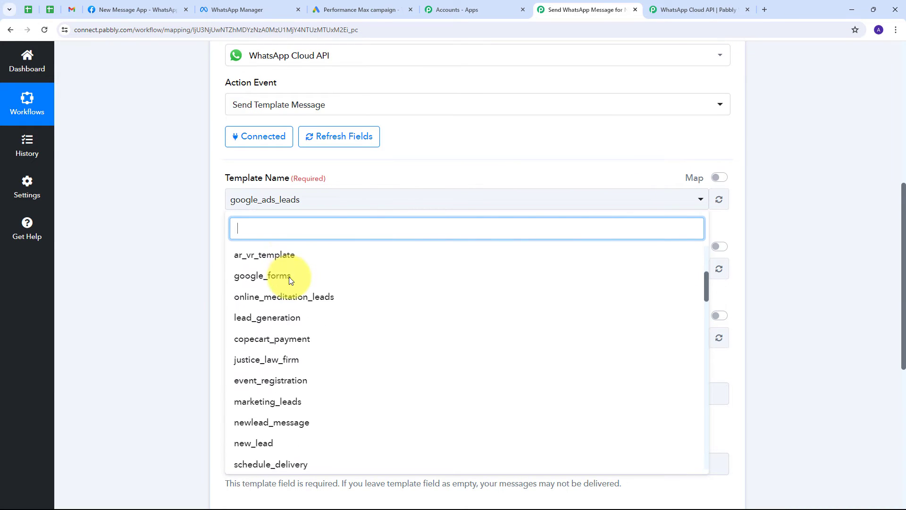
{"action": "scroll", "coordinate": [289, 277], "scroll_direction": "up", "scroll_amount": 5}
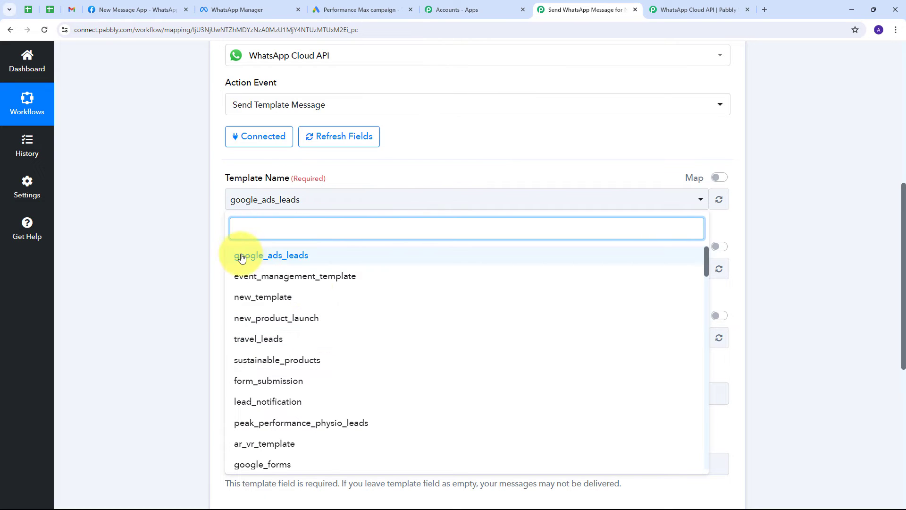
{"action": "left_click", "coordinate": [293, 255]}
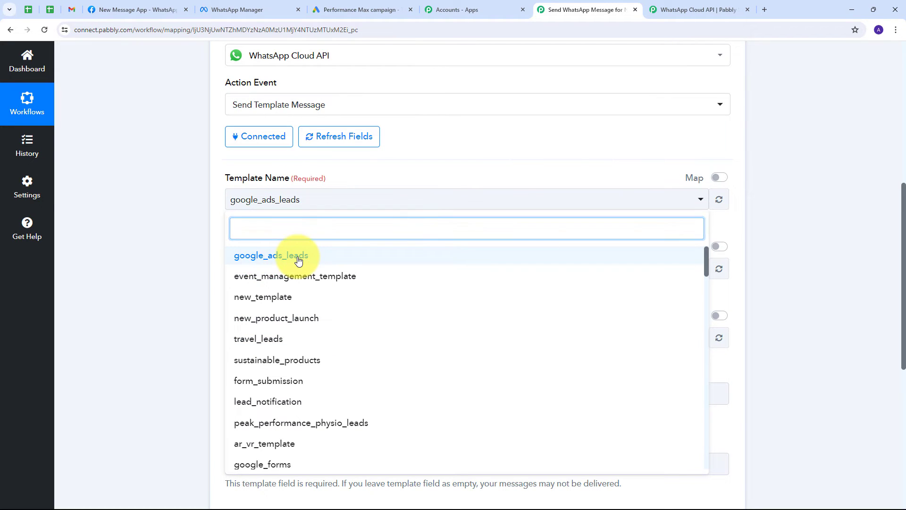
{"action": "scroll", "coordinate": [333, 245], "scroll_direction": "down", "scroll_amount": 1}
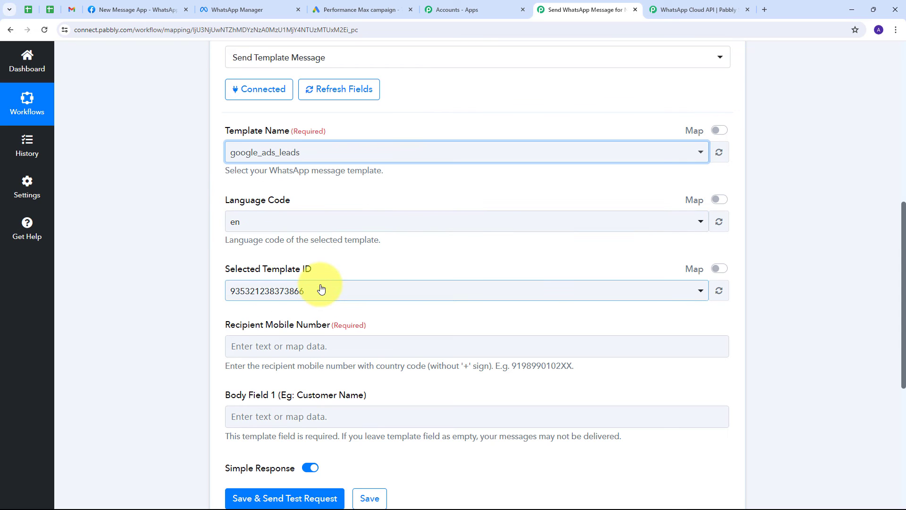
{"action": "scroll", "coordinate": [330, 239], "scroll_direction": "down", "scroll_amount": 2}
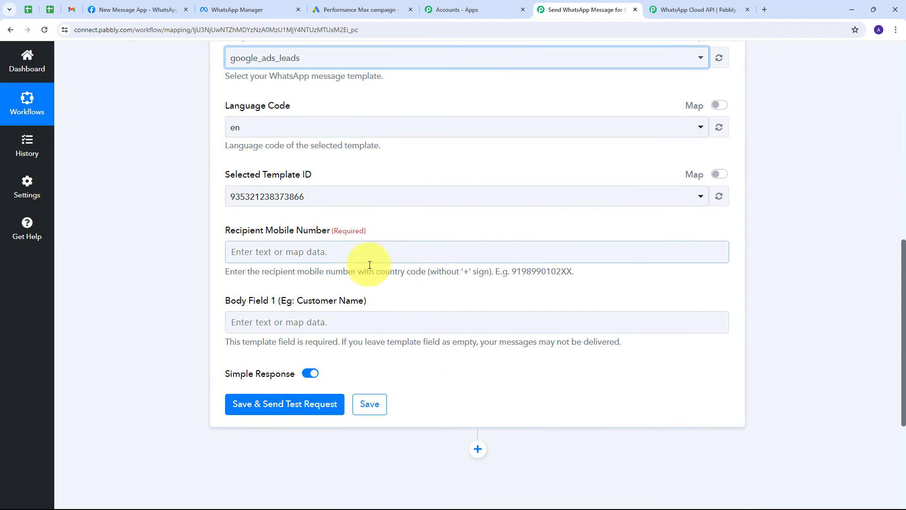
{"action": "scroll", "coordinate": [327, 235], "scroll_direction": "down", "scroll_amount": 4}
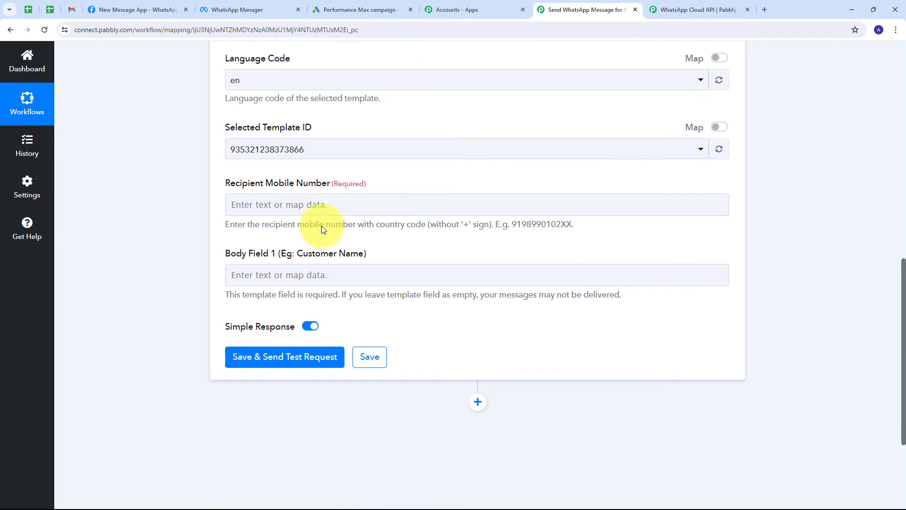
{"action": "scroll", "coordinate": [274, 121], "scroll_direction": "up", "scroll_amount": 1}
{"action": "left_click", "coordinate": [278, 109]}
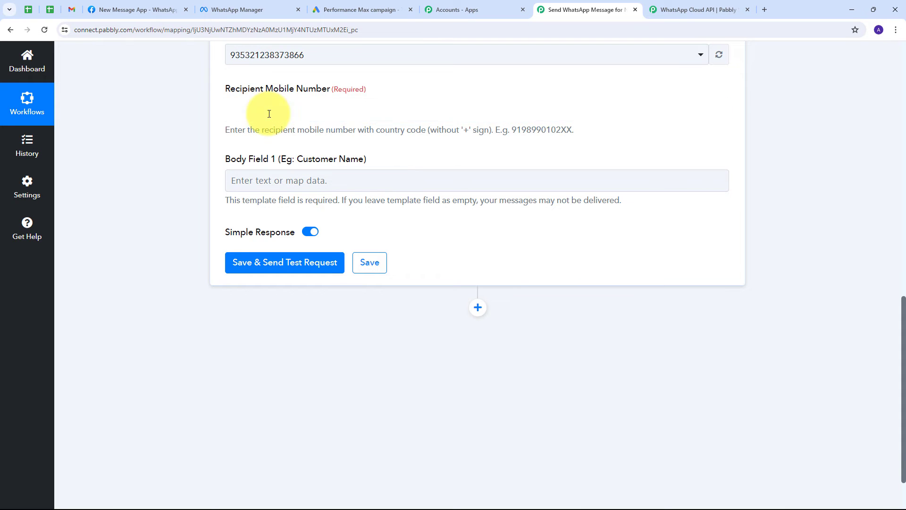
Step: Map the Google Ads lead's phone number into the Recipient Mobile Number field
{"action": "left_click", "coordinate": [269, 114]}
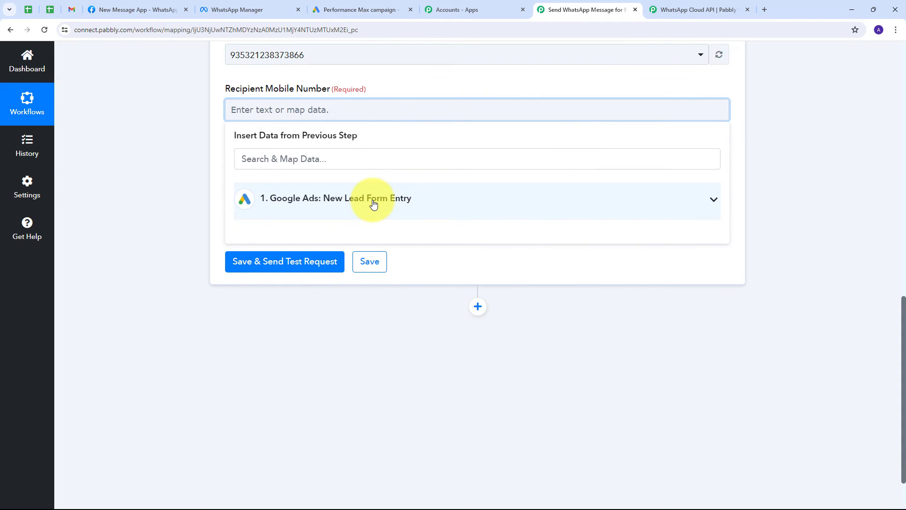
{"action": "left_click", "coordinate": [370, 201]}
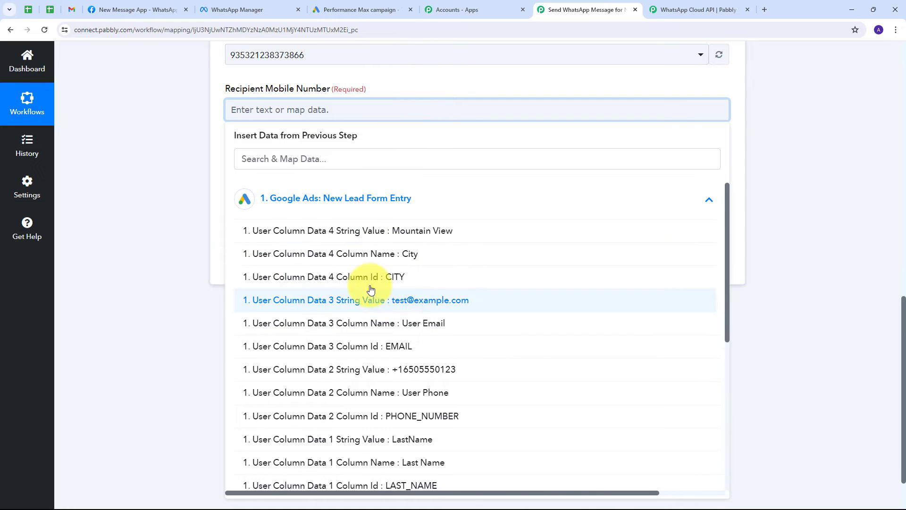
{"action": "scroll", "coordinate": [370, 290], "scroll_direction": "down", "scroll_amount": 2}
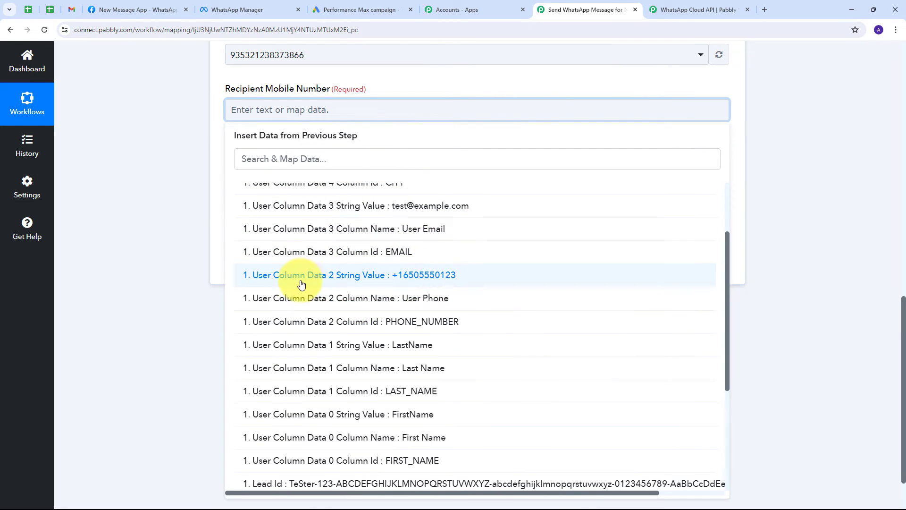
{"action": "left_click", "coordinate": [415, 275]}
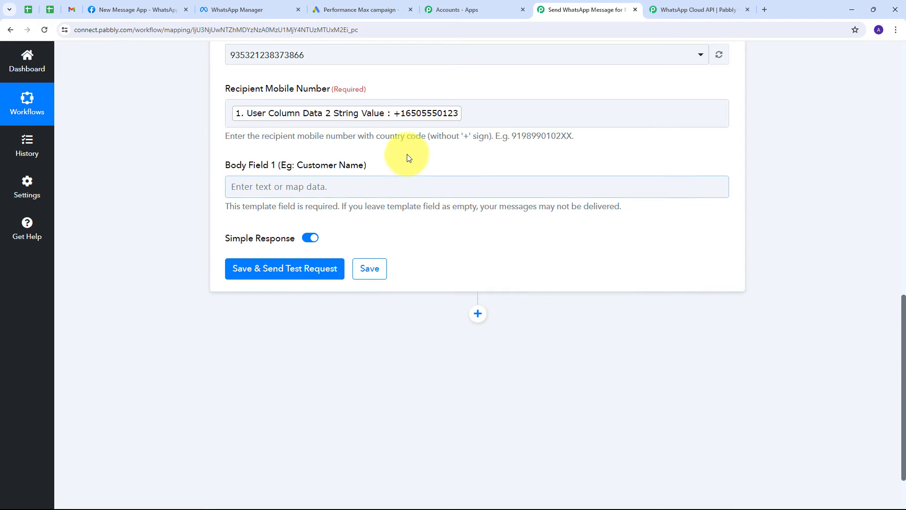
{"action": "scroll", "coordinate": [406, 154], "scroll_direction": "down", "scroll_amount": 1}
{"action": "scroll", "coordinate": [359, 142], "scroll_direction": "down", "scroll_amount": 1}
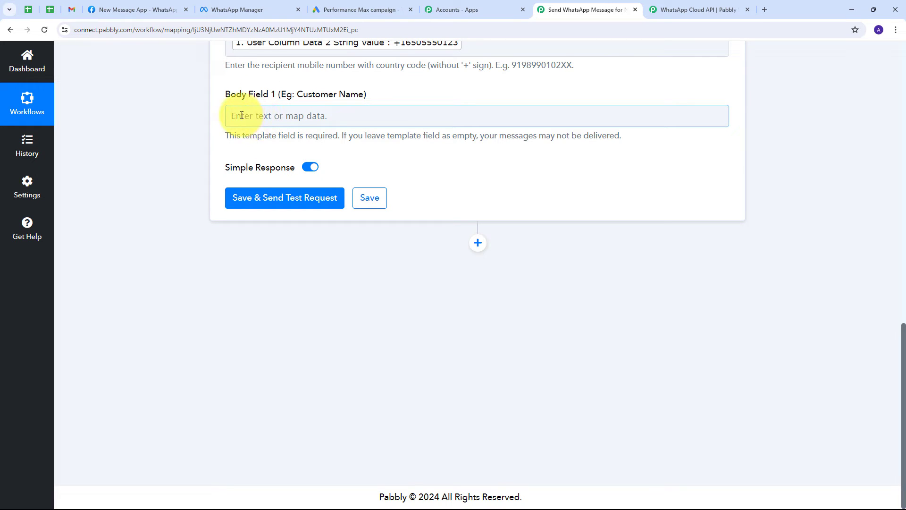
Step: Map the lead's FirstName and LastName values into Body Field 1
{"action": "left_click", "coordinate": [288, 118]}
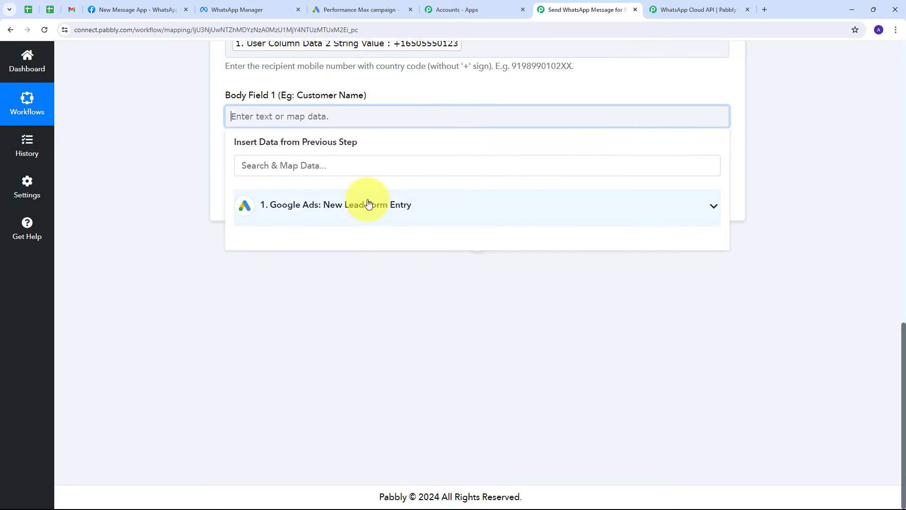
{"action": "left_click", "coordinate": [466, 207]}
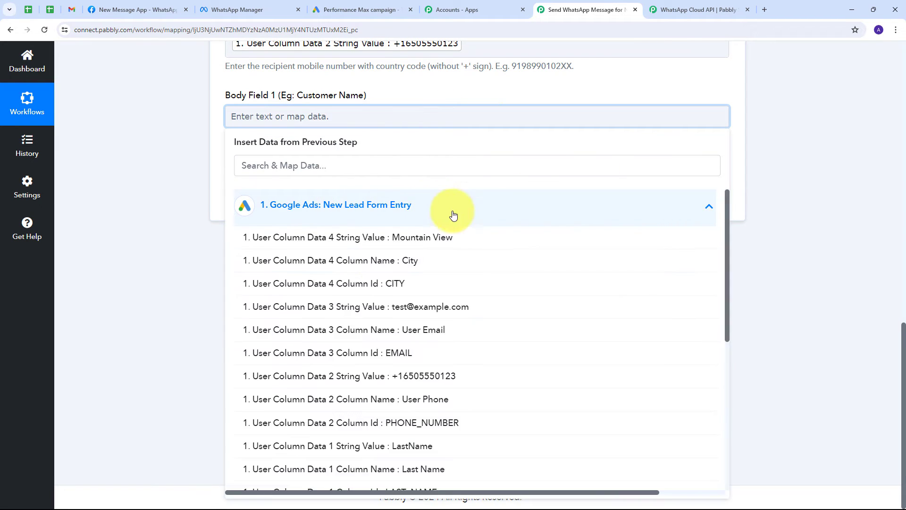
{"action": "scroll", "coordinate": [404, 247], "scroll_direction": "down", "scroll_amount": 2}
{"action": "scroll", "coordinate": [385, 283], "scroll_direction": "down", "scroll_amount": 1}
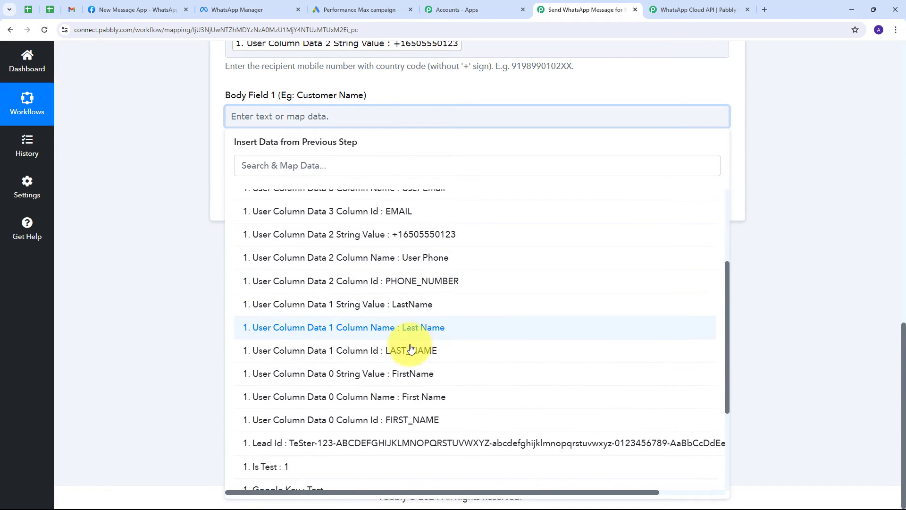
{"action": "left_click", "coordinate": [387, 380]}
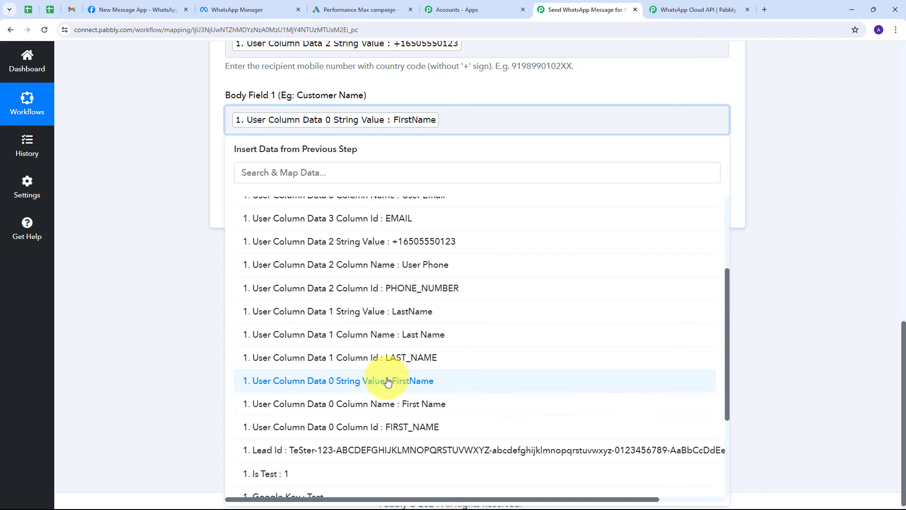
{"action": "left_click", "coordinate": [397, 316]}
{"action": "left_click", "coordinate": [421, 82]}
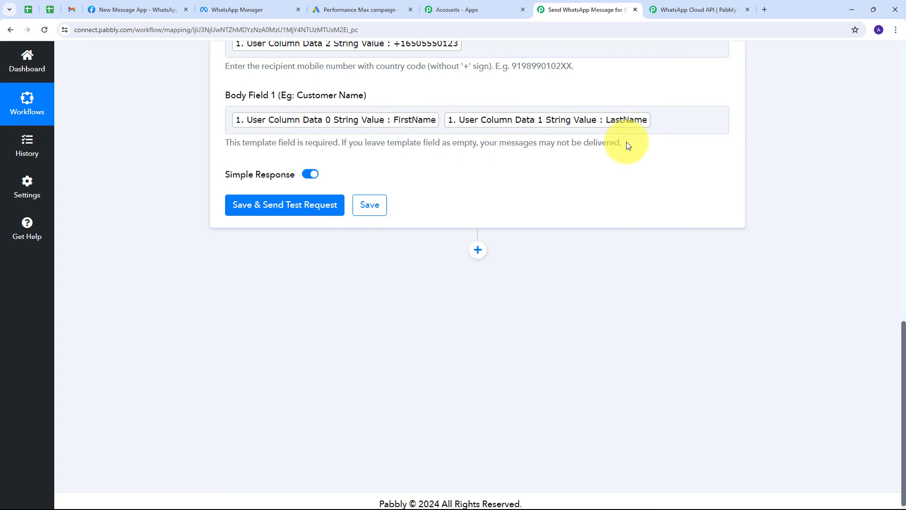
{"action": "scroll", "coordinate": [377, 128], "scroll_direction": "down", "scroll_amount": 1}
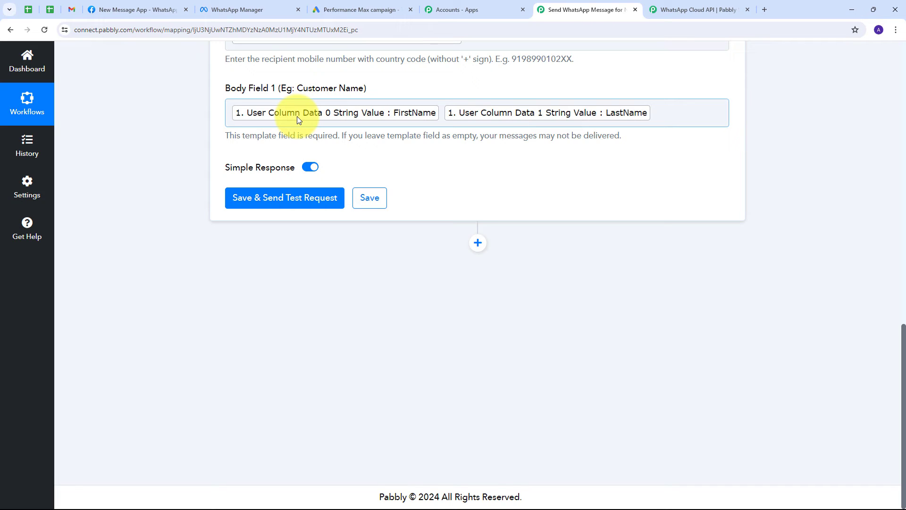
Step: Replace the mapped recipient with a fixed test mobile number, then save and send a test request
{"action": "scroll", "coordinate": [458, 90], "scroll_direction": "up", "scroll_amount": 1}
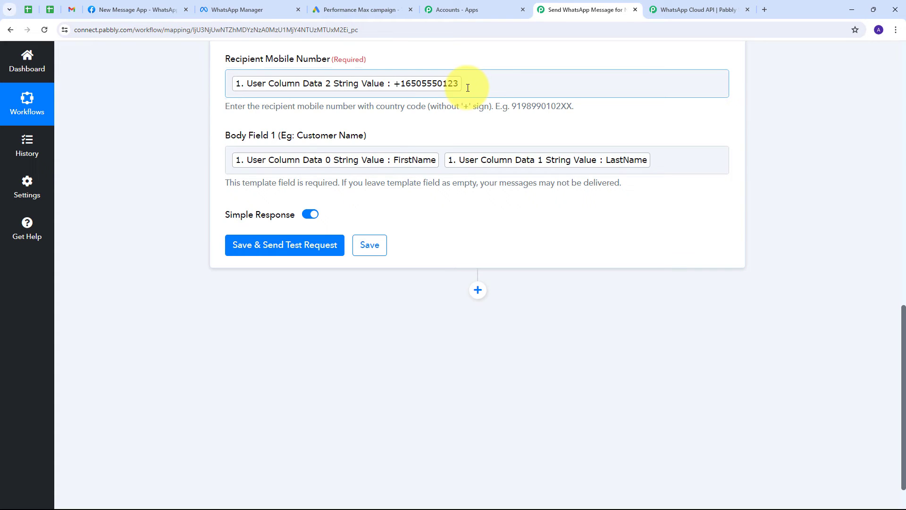
{"action": "left_click", "coordinate": [468, 88]}
{"action": "key", "text": "BackSpace"}
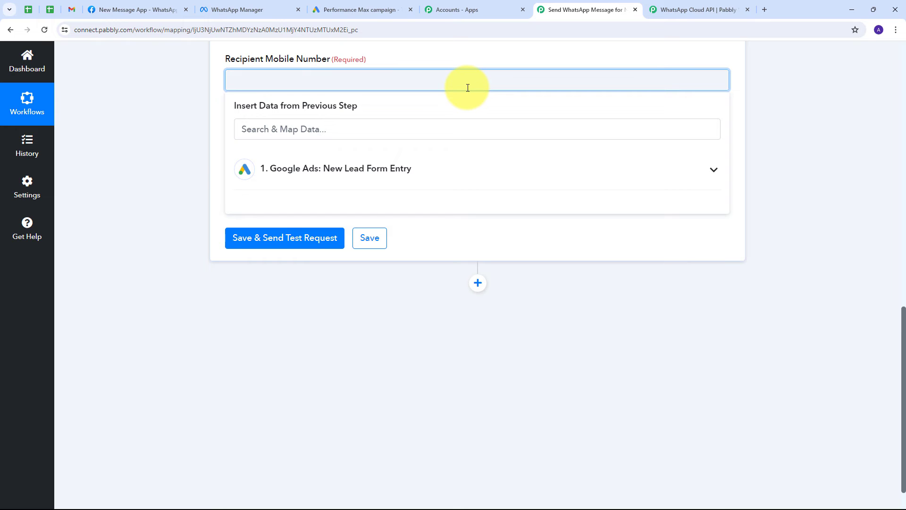
{"action": "left_click", "coordinate": [175, 170]}
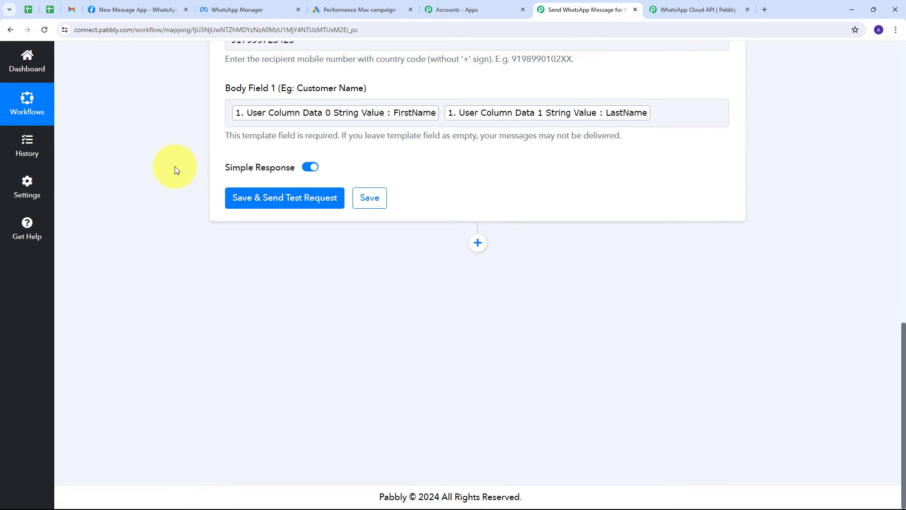
{"action": "left_click", "coordinate": [276, 201]}
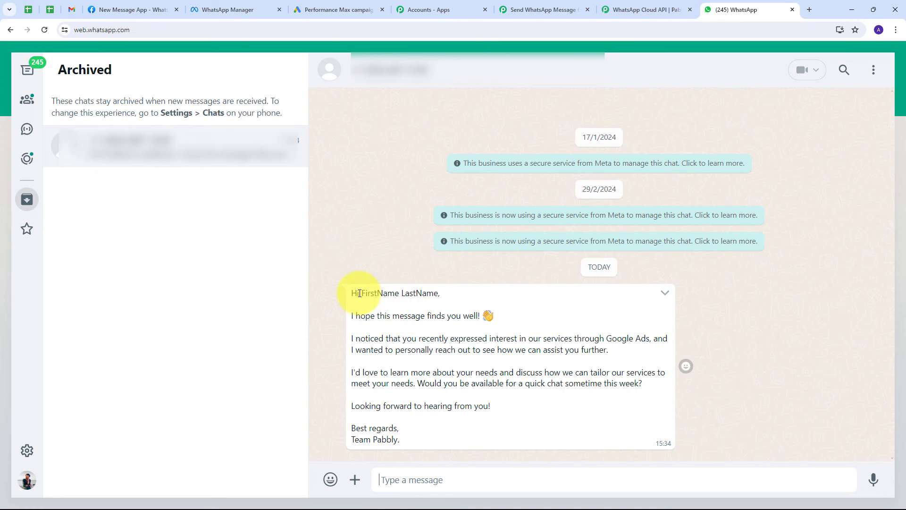
Step: Review the received 'Hi FirstName LastName' template message in WhatsApp Web, then return to the Pabbly workflow
{"action": "left_click_drag", "start_coordinate": [361, 293], "coordinate": [440, 296]}
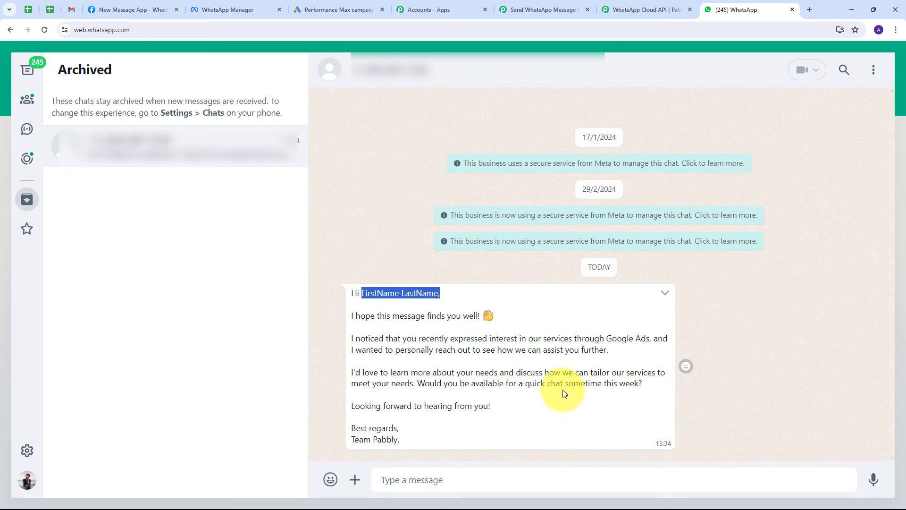
{"action": "left_click", "coordinate": [630, 389]}
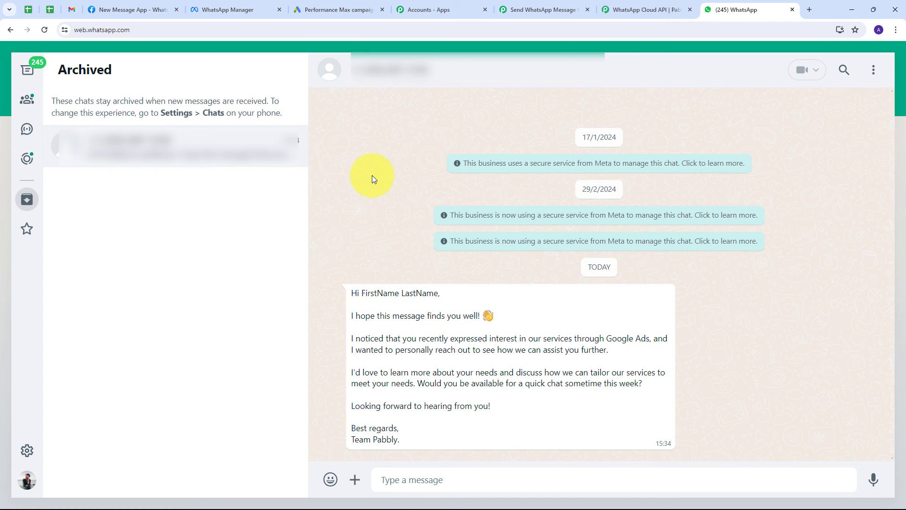
{"action": "left_click_drag", "start_coordinate": [350, 293], "coordinate": [504, 445]}
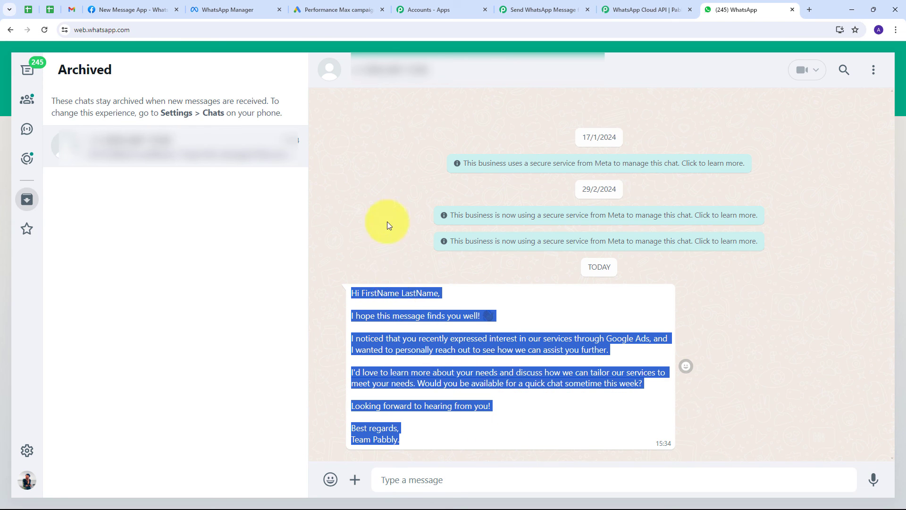
{"action": "left_click", "coordinate": [548, 13]}
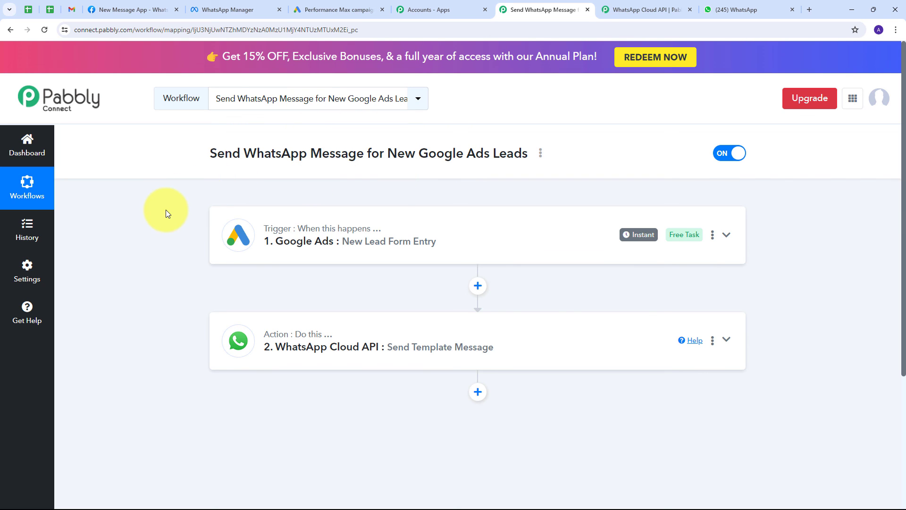
{"action": "mouse_move", "coordinate": [267, 232]}
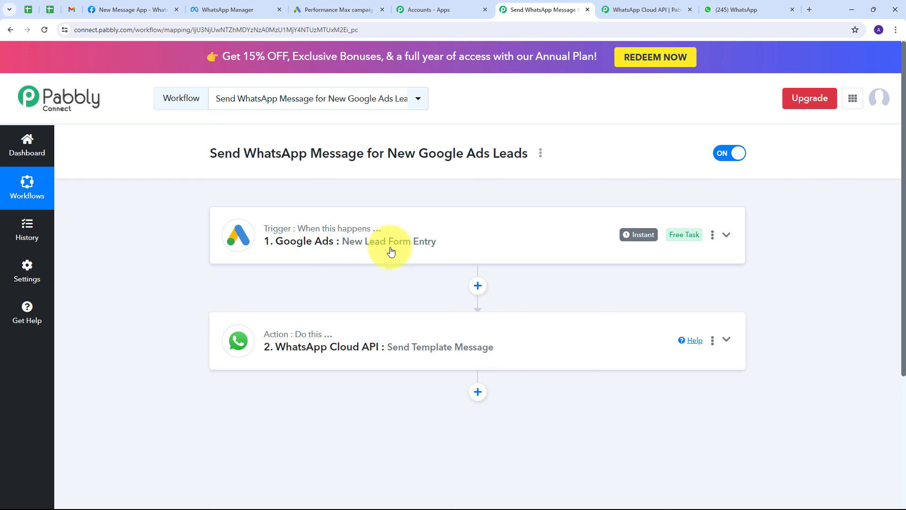
{"action": "scroll", "coordinate": [284, 281], "scroll_direction": "down", "scroll_amount": 1}
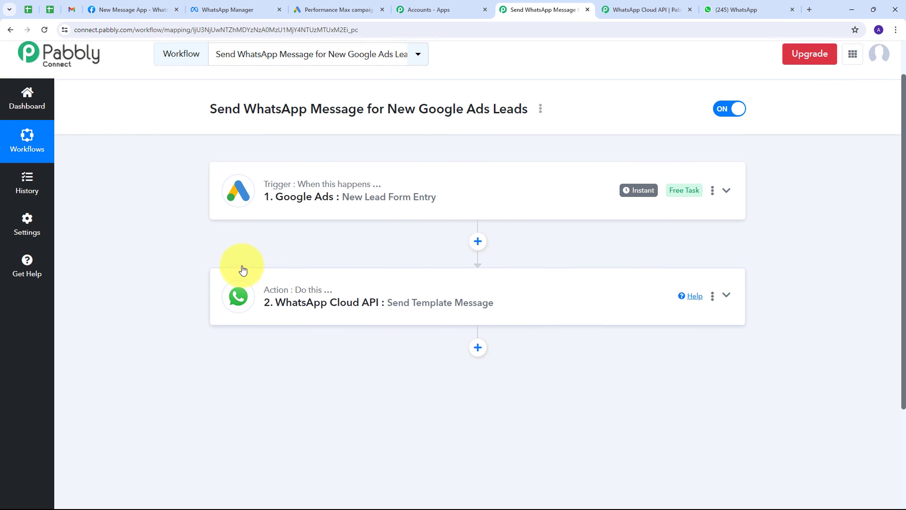
{"action": "scroll", "coordinate": [243, 270], "scroll_direction": "up", "scroll_amount": 1}
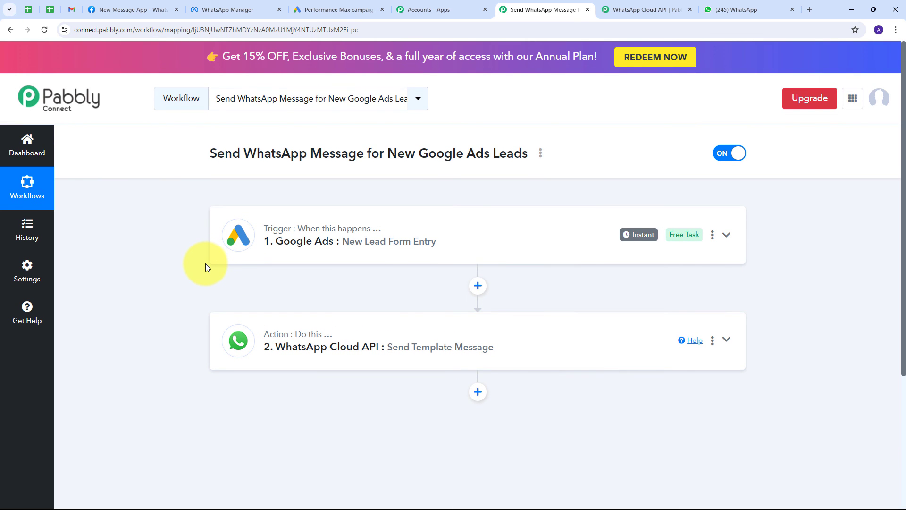